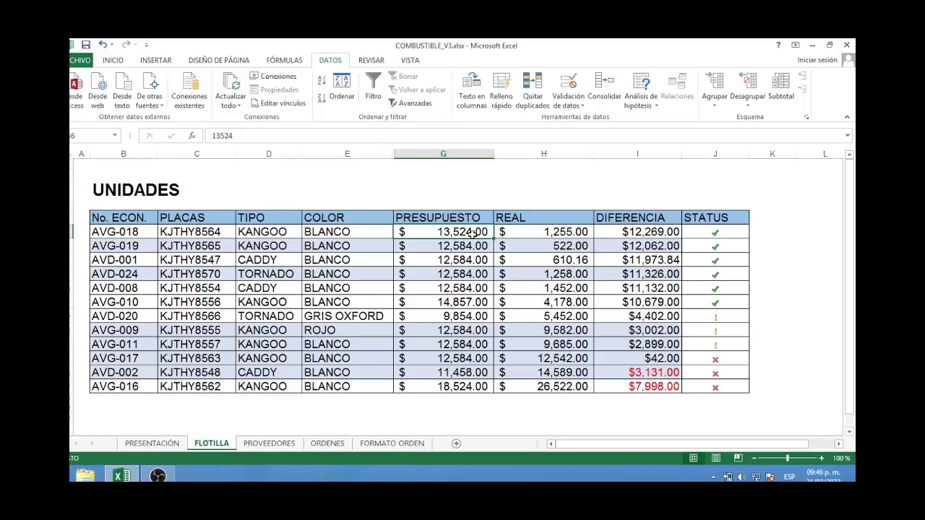
Examine the REAL and DIFERENCIA formulas of the first unit and the STATUS icons down the FLOTILLA table.
key(Right)
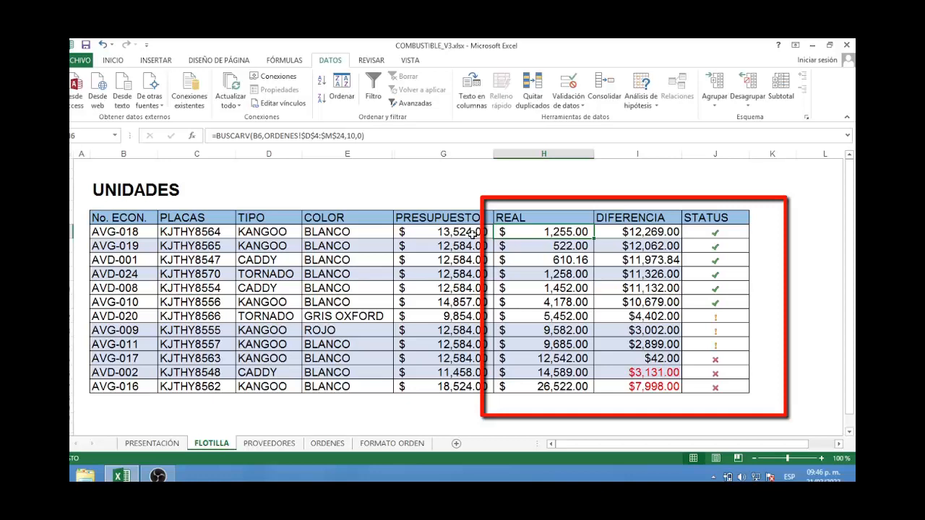
key(Right)
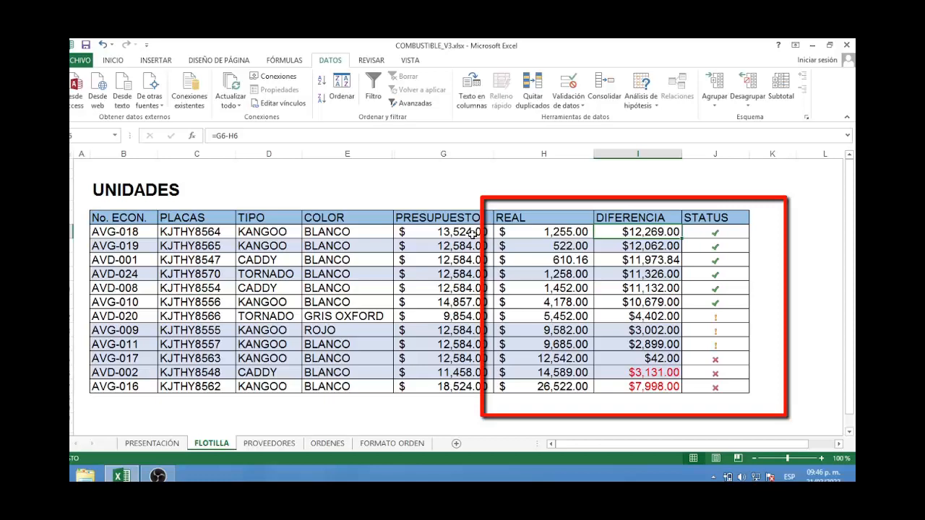
key(Right)
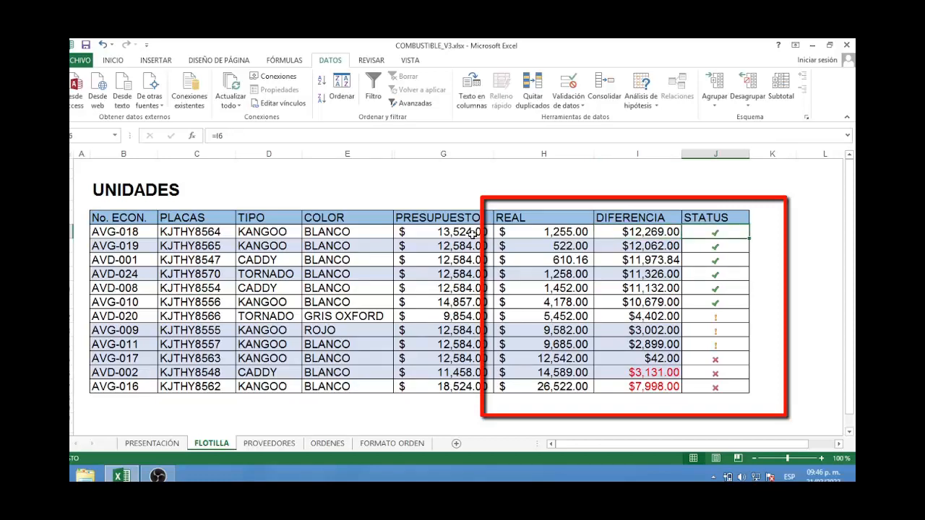
key(Down)
key(Down)
key(Down)
key(Down)
key(Down)
key(Down)
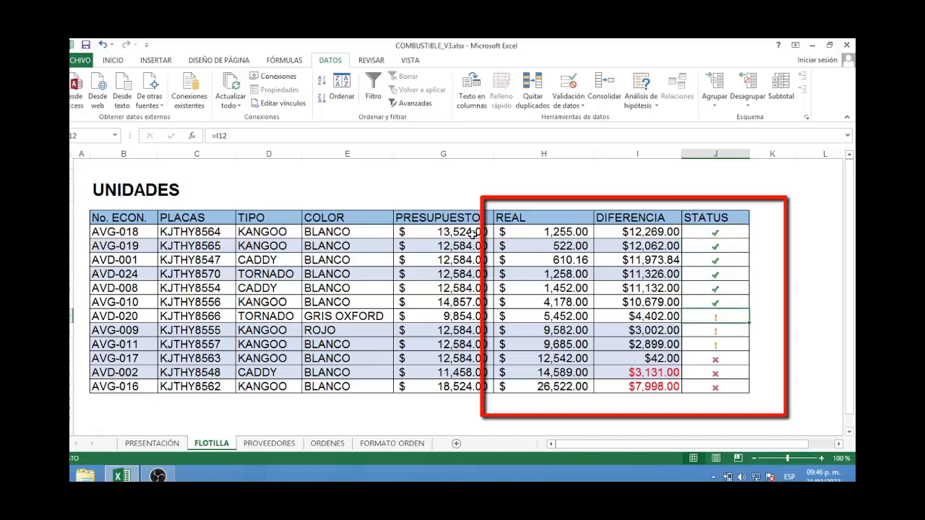
key(Down)
key(Down)
key(Down)
key(Down)
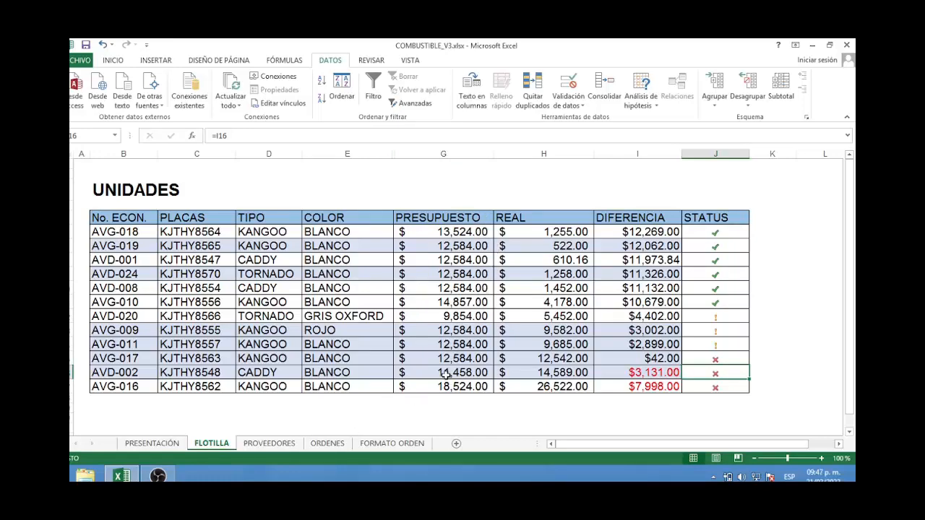
Open the PROVEEDORES sheet and review the first supplier's record from NOMBRE COMERCIAL across to DIAS DE CREDITO.
click(270, 443)
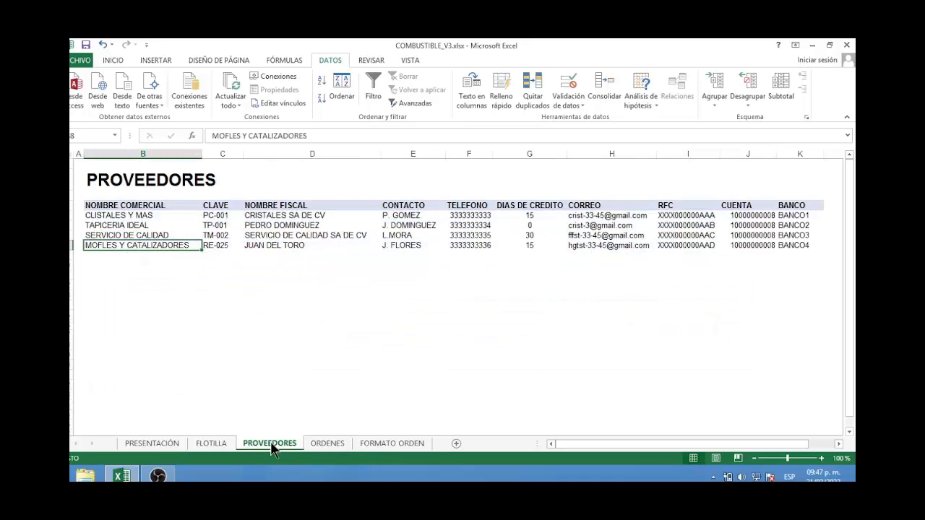
key(Up)
key(Up)
key(Up)
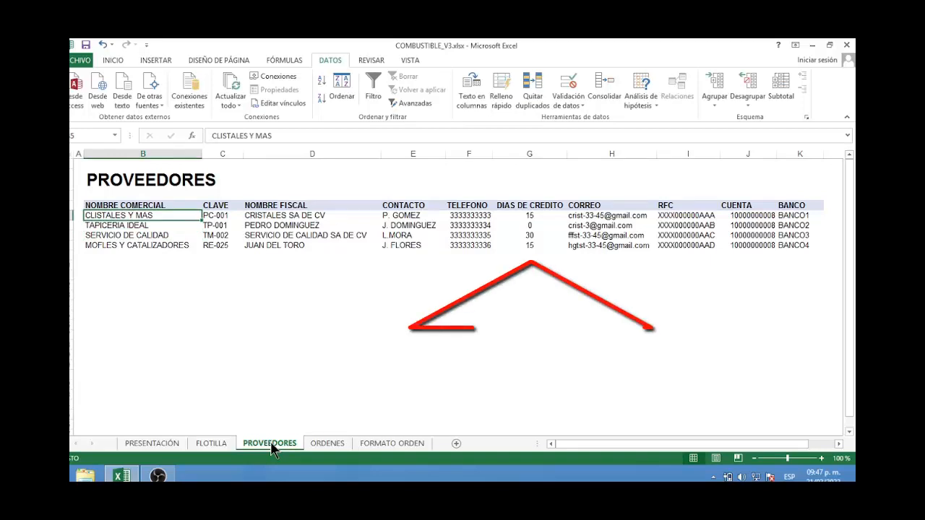
key(Right)
key(Right)
key(Right)
key(Right)
key(Right)
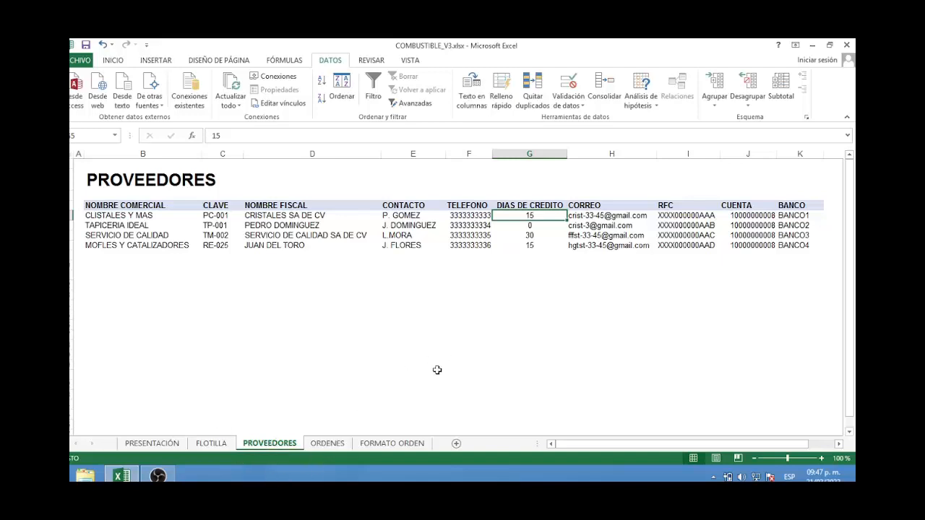
Open the ORDENES sheet and go to the first work order, 145, in the O. DE TRABAJO column.
click(329, 444)
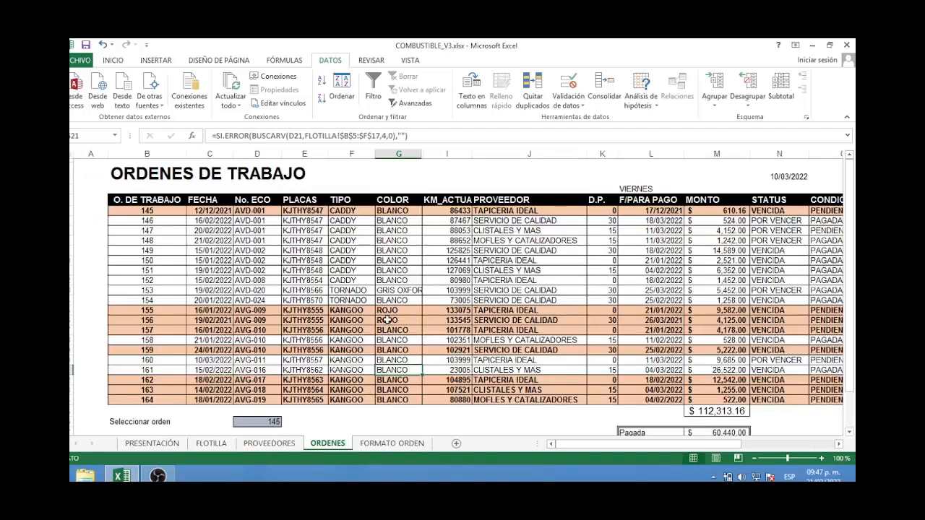
key(Up)
key(Up)
key(Up)
key(Left)
key(Left)
key(Left)
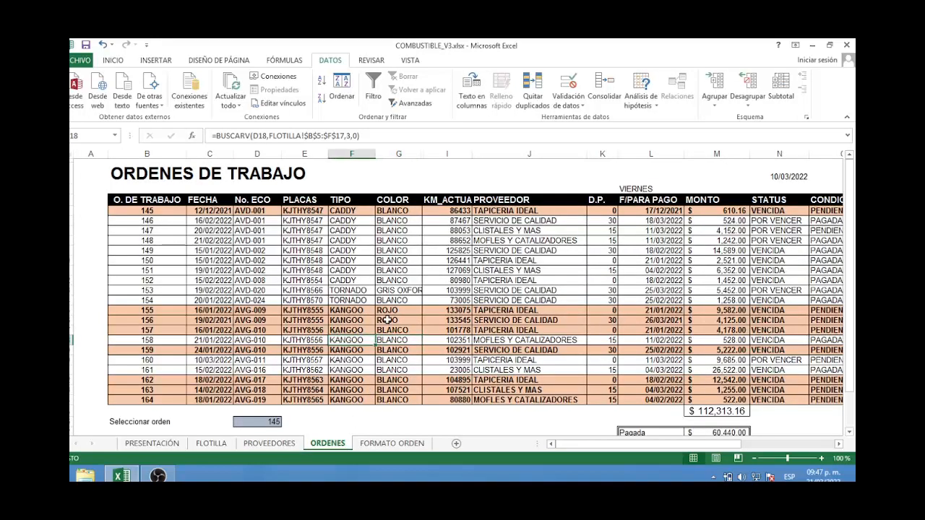
key(Left)
key(Left)
key(Up)
key(Up)
key(Up)
key(Up)
key(Up)
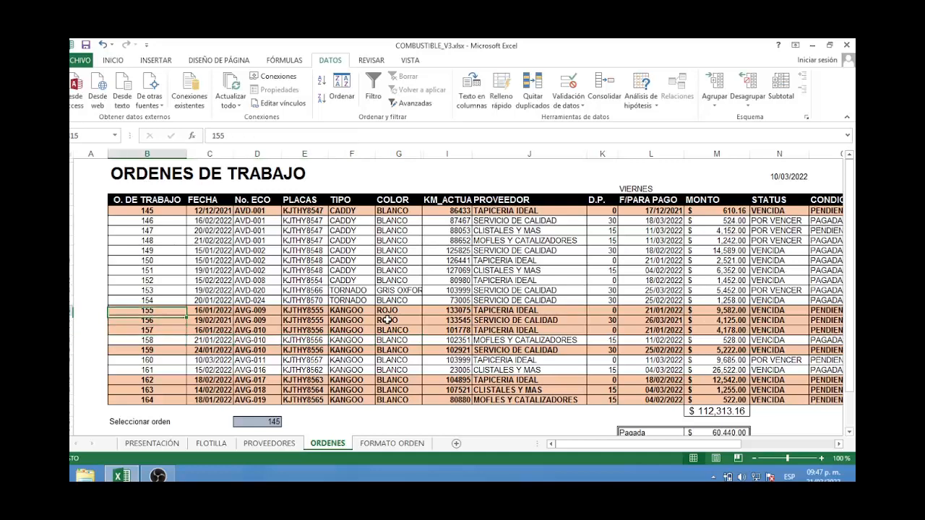
key(Up)
key(Up)
key(Up)
key(Up)
key(Up)
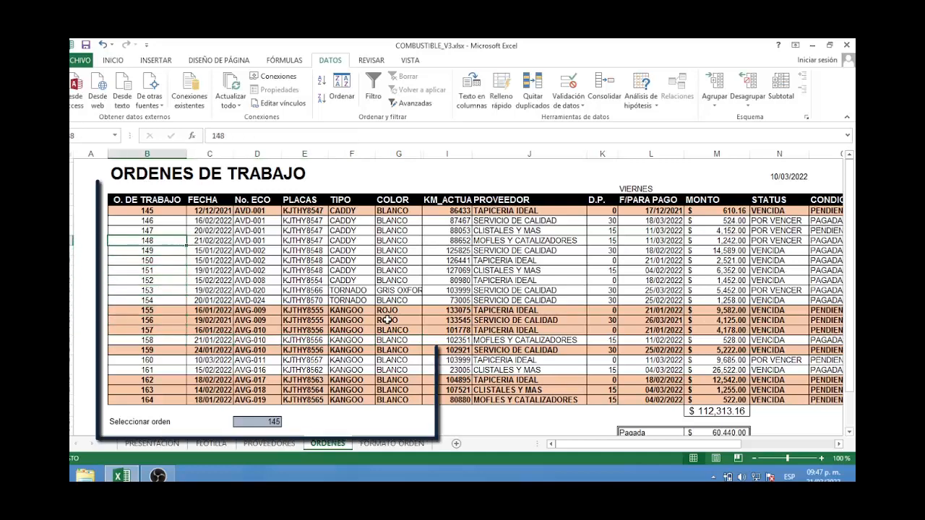
key(Up)
key(Up)
key(Up)
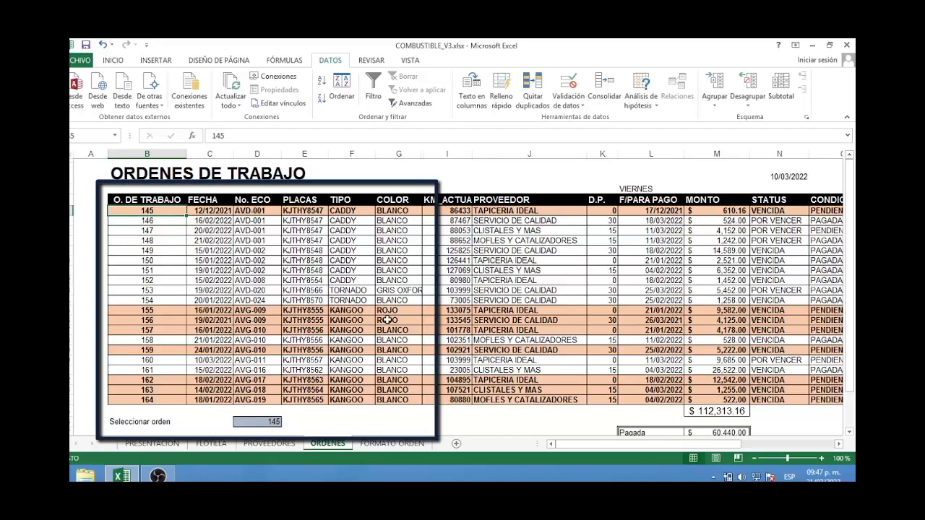
Review work order 145 field by field from FECHA through the vehicle lookup formulas to PROVEEDOR.
key(Right)
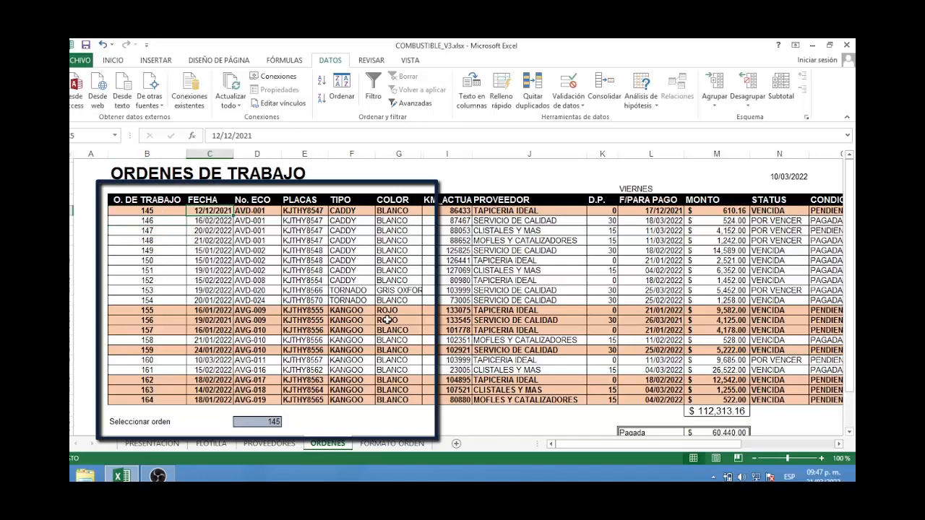
key(Right)
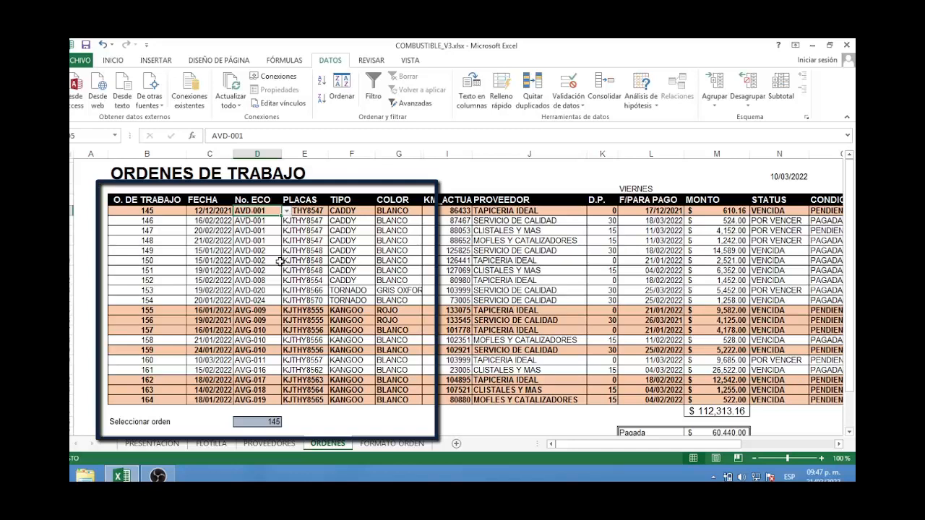
key(Right)
key(Right)
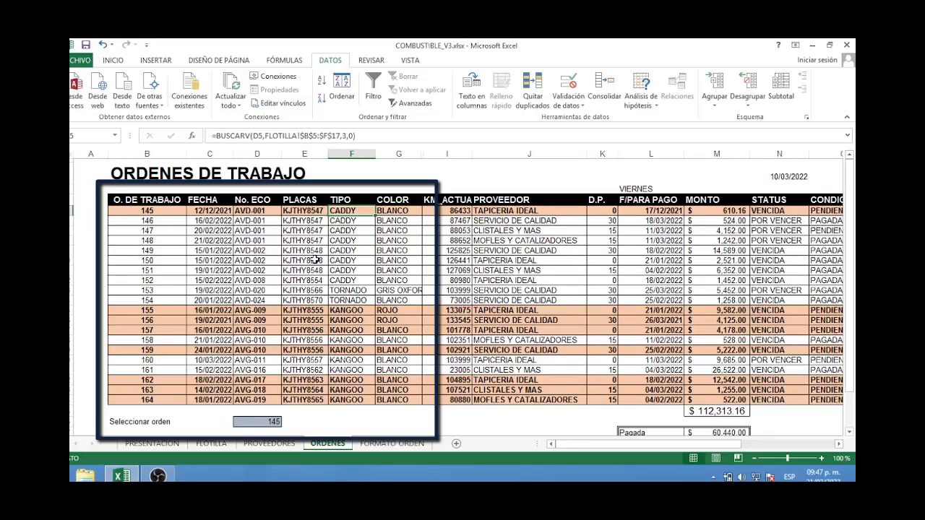
key(Right)
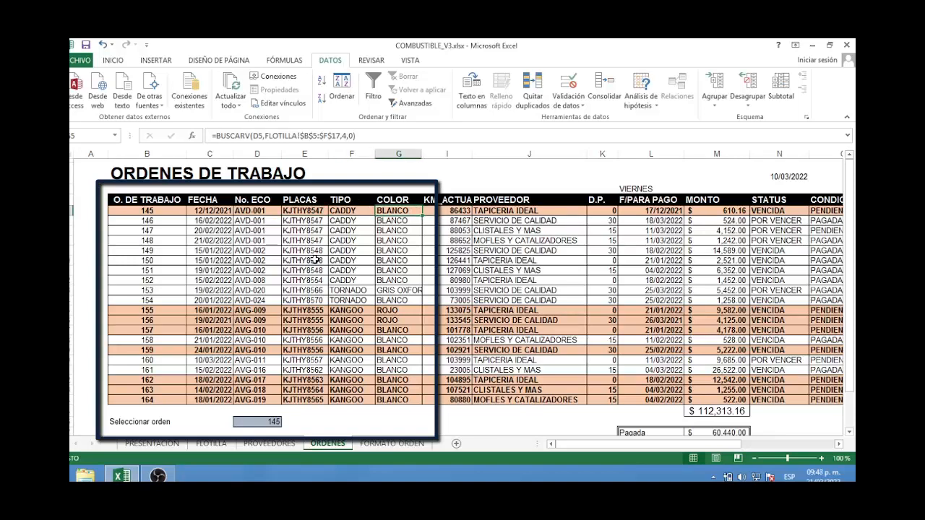
key(Right)
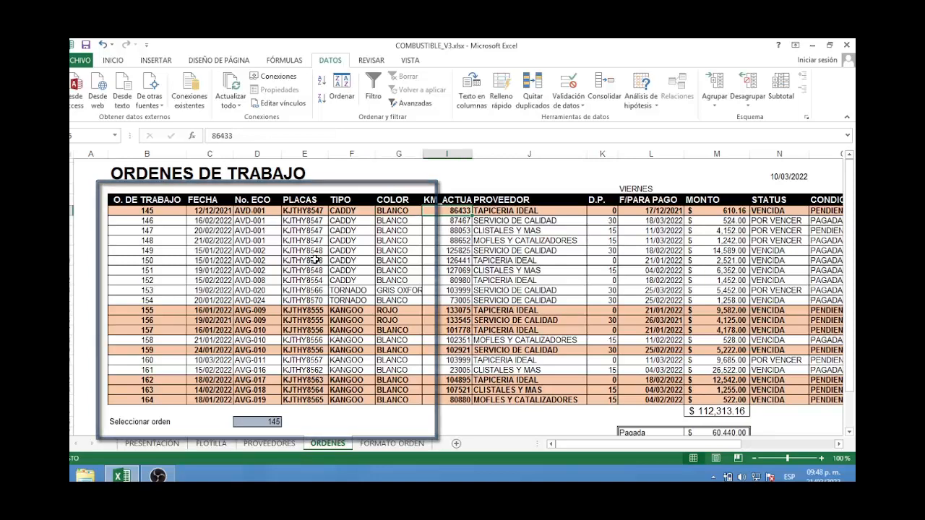
key(Right)
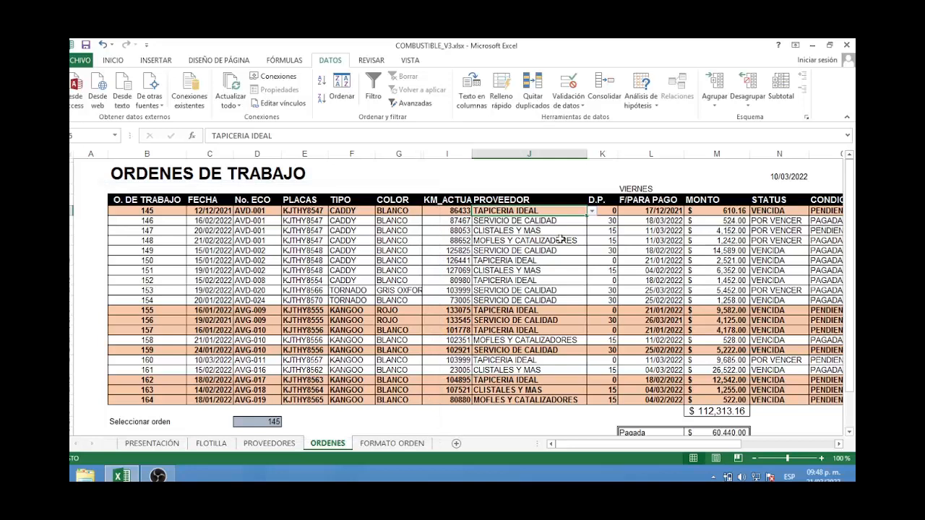
Check the D.P. lookup formula of order 145 against the credit days in the PROVEEDORES sheet, returning to ORDENES.
click(603, 212)
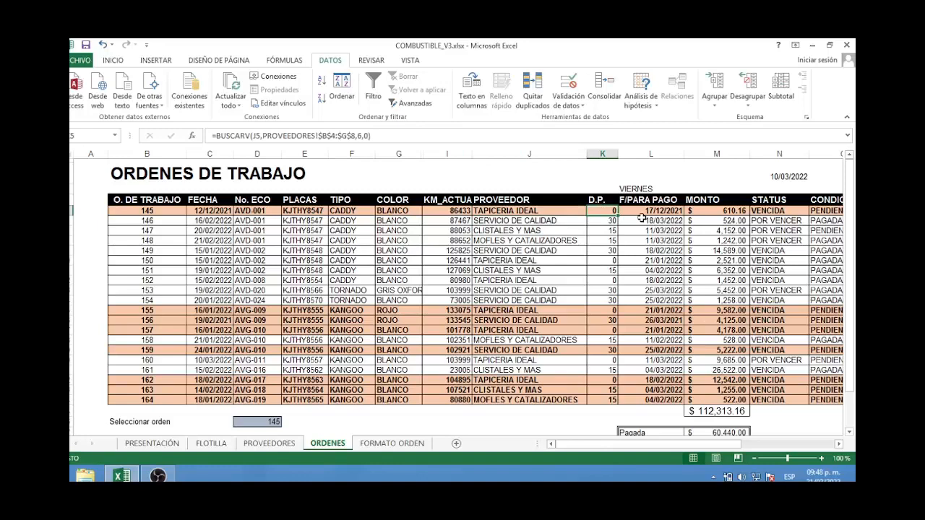
click(269, 443)
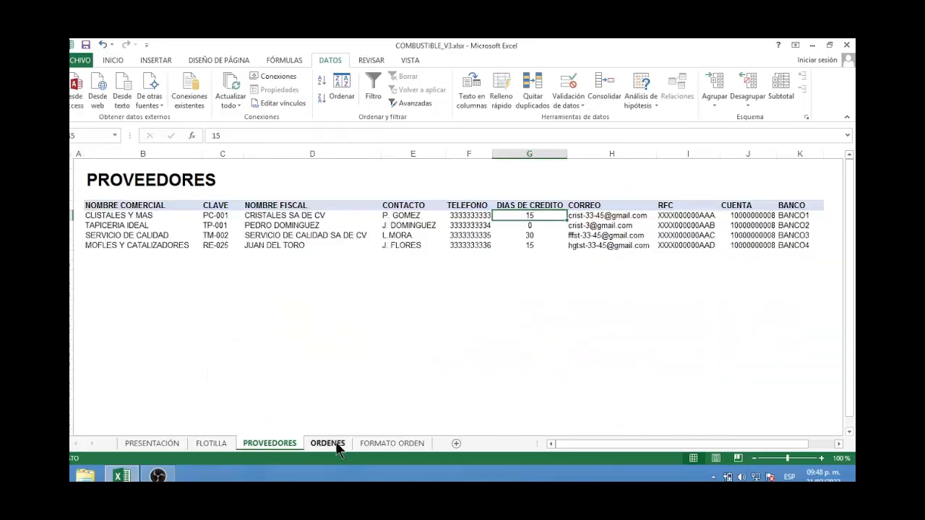
click(337, 444)
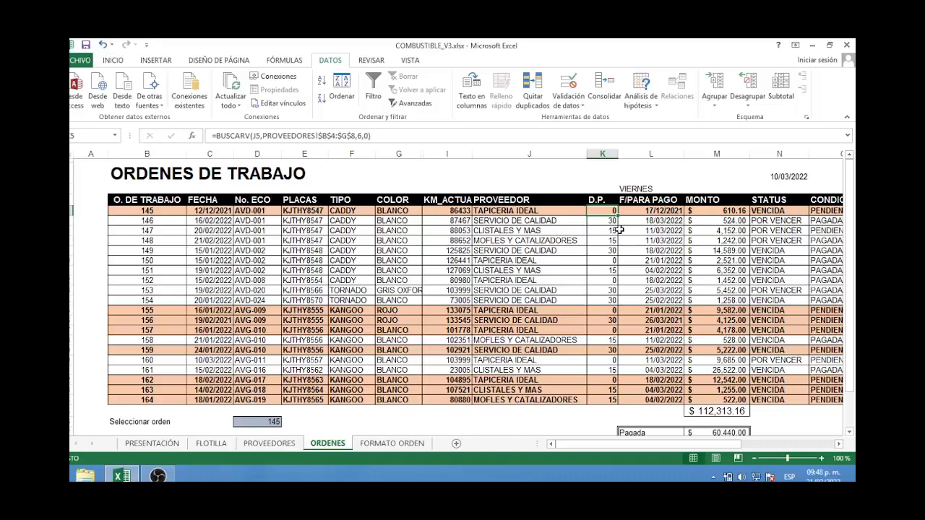
Examine the F/PARA PAGO column, from its VIERNES label down through the payment dates of the first ten orders.
key(Right)
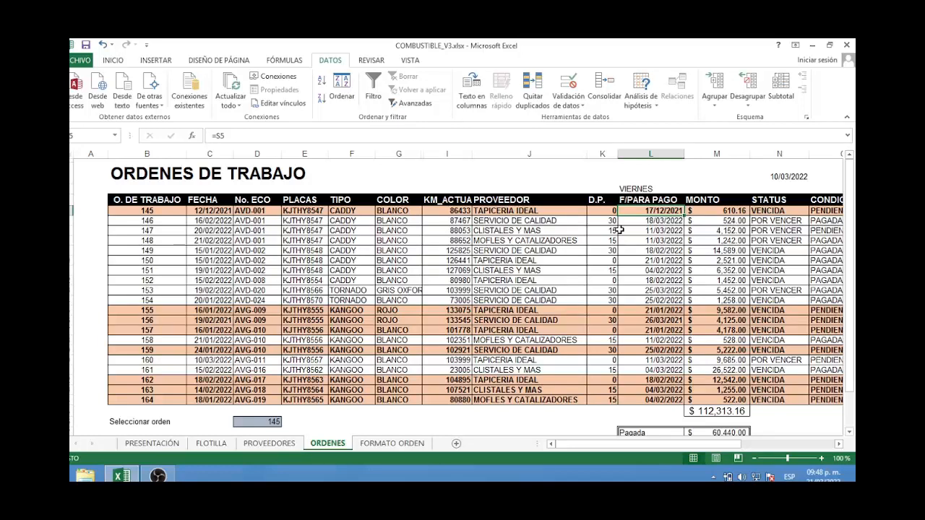
key(Up)
key(Up)
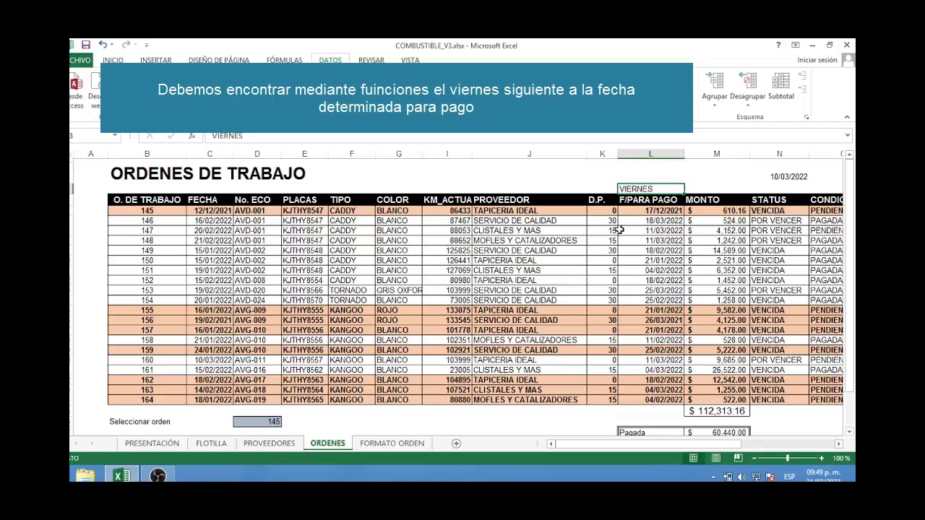
key(Down)
key(Down)
key(Down)
key(Down)
key(Down)
key(Down)
key(Down)
key(Down)
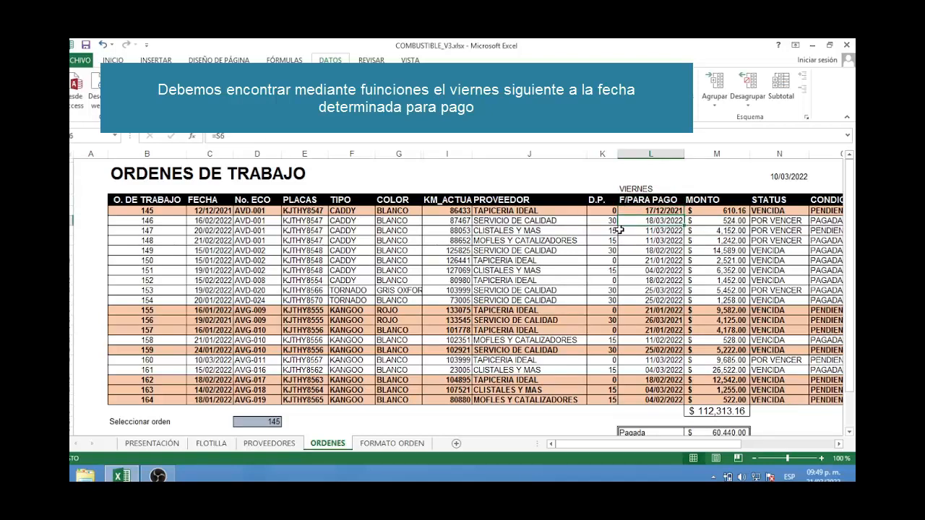
key(Down)
key(Down)
key(Down)
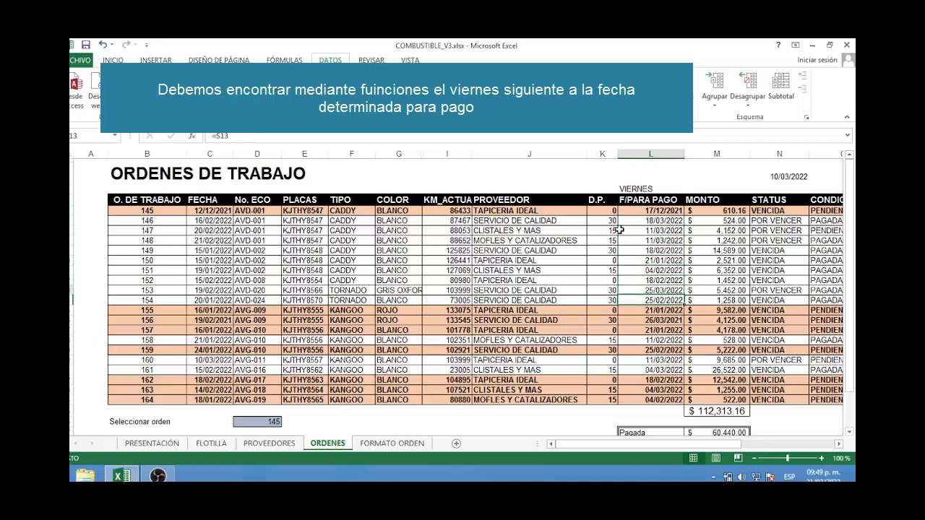
Return to order 145 and inspect its MONTO formula linked to the FORMATO ORDEN sheet.
key(Up)
key(Up)
key(Up)
key(Up)
key(Up)
key(Right)
key(Up)
key(Up)
key(Up)
key(Up)
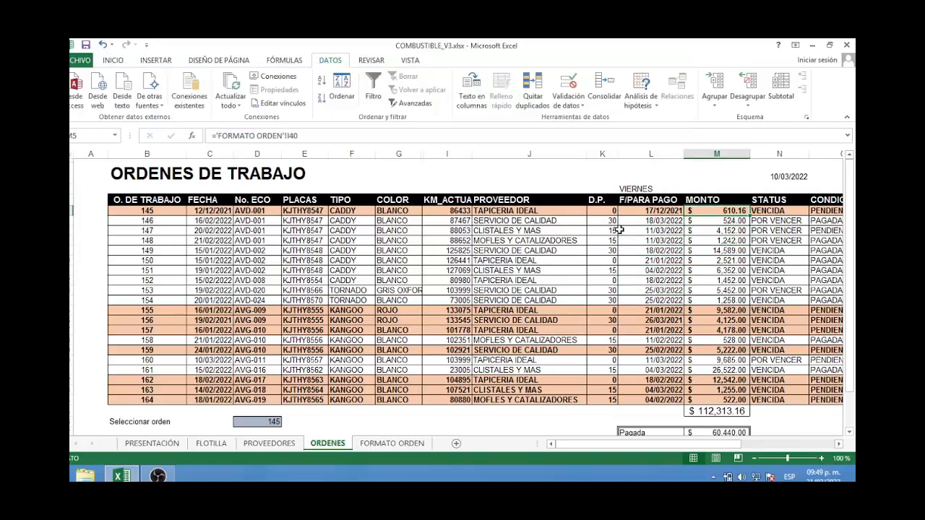
Look over the columns after MONTO for order 145 and inspect the formula in its STATUS cell.
key(Right)
key(Left)
key(Right)
key(Left)
key(Right)
key(Right)
key(Left)
key(Right)
key(Right)
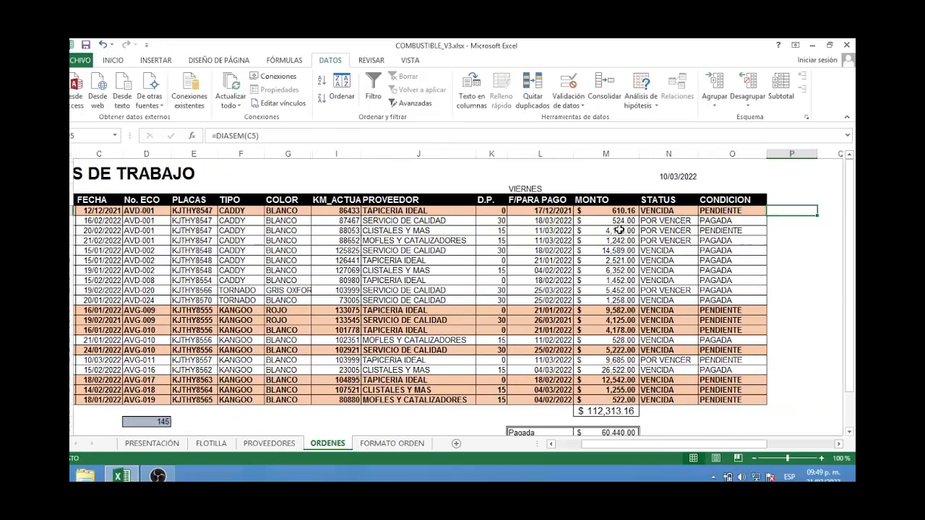
key(Left)
key(Left)
key(Left)
key(Right)
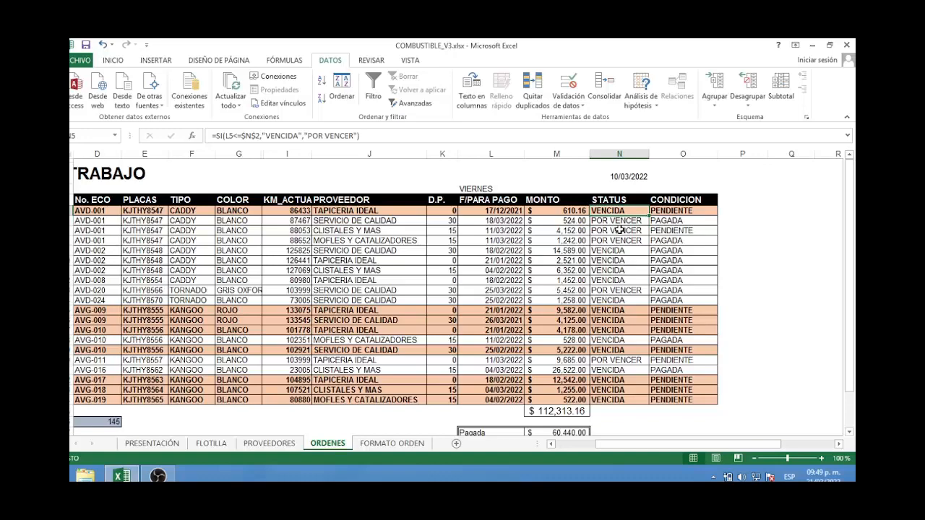
Compare the STATUS of order 145 with its CONDICION entry.
key(Right)
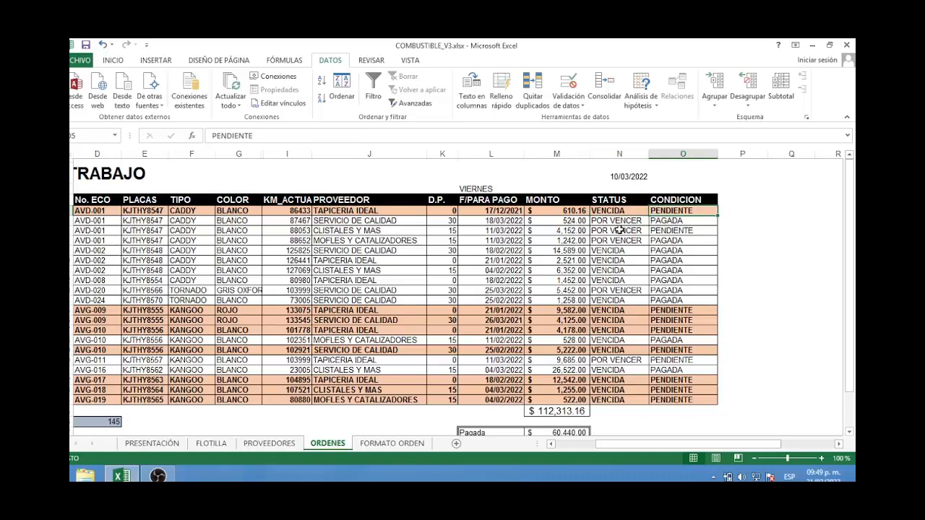
key(Left)
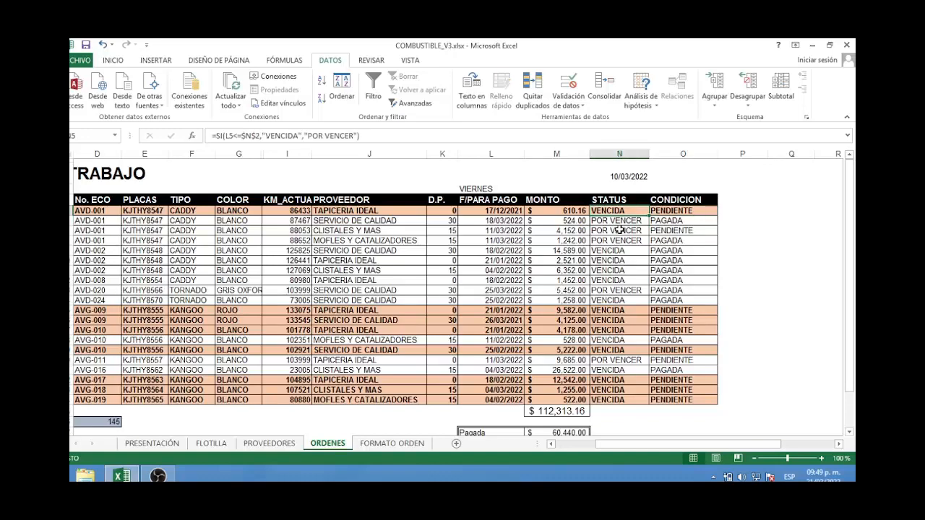
key(Right)
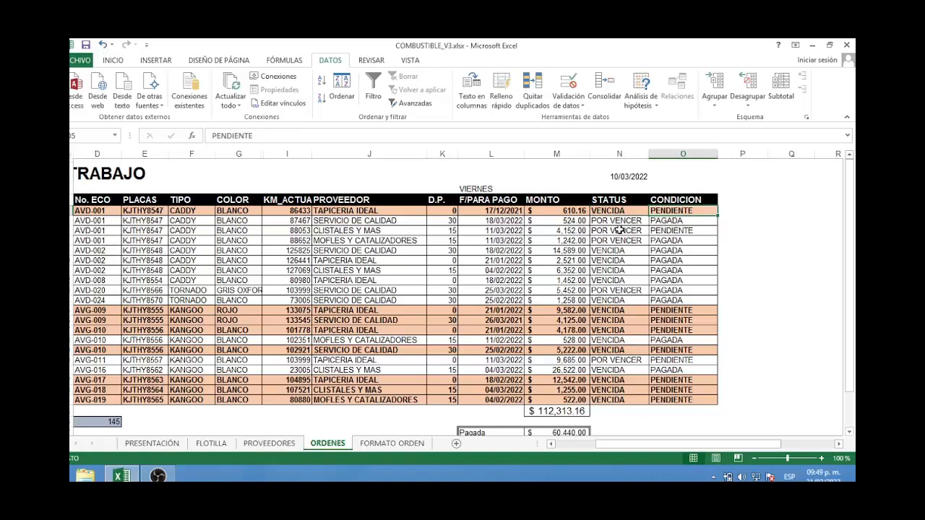
key(Left)
key(Right)
key(Left)
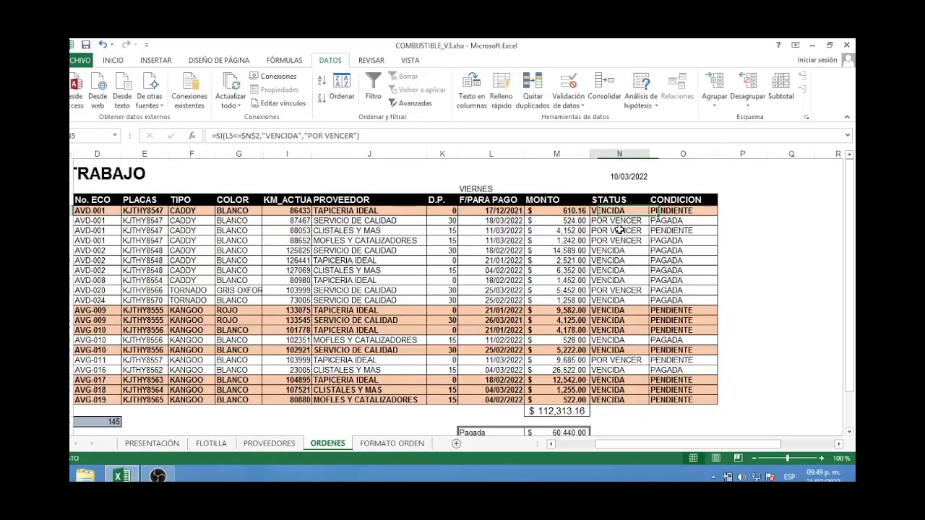
key(Right)
key(Right)
key(Left)
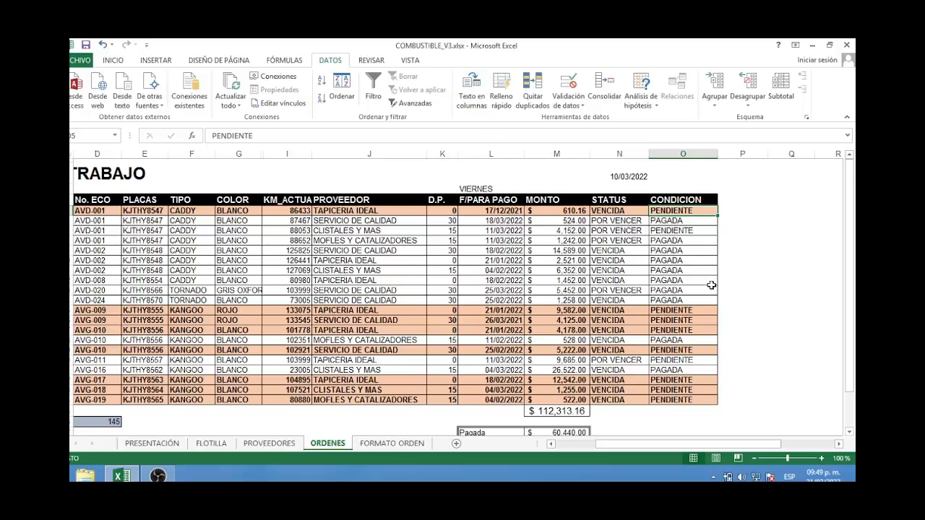
Review the STATUS formulas upward from order 151 toward the top of the table.
click(627, 269)
key(Up)
key(Up)
key(Up)
key(Up)
key(Up)
key(Up)
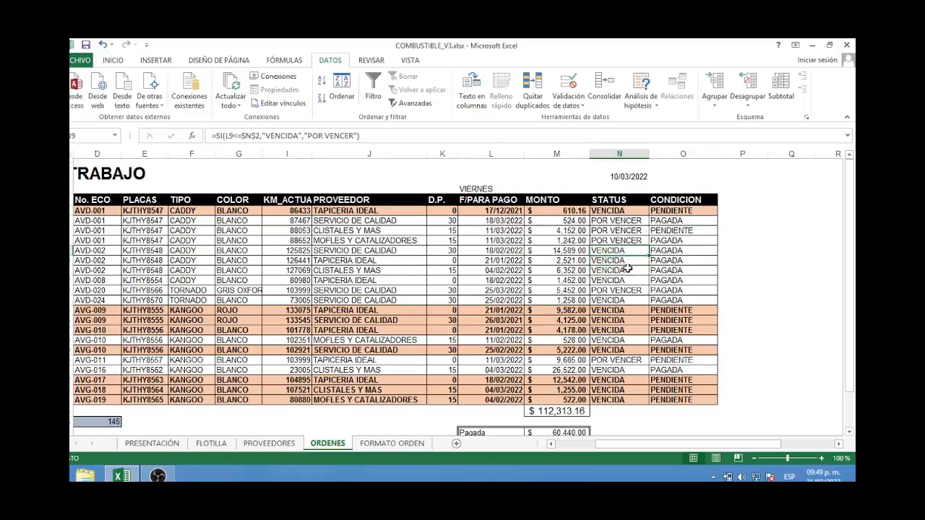
Compare the STATUS formulas with the CONDICION entries for the first five orders, from row 5 to row 9.
key(Right)
key(Left)
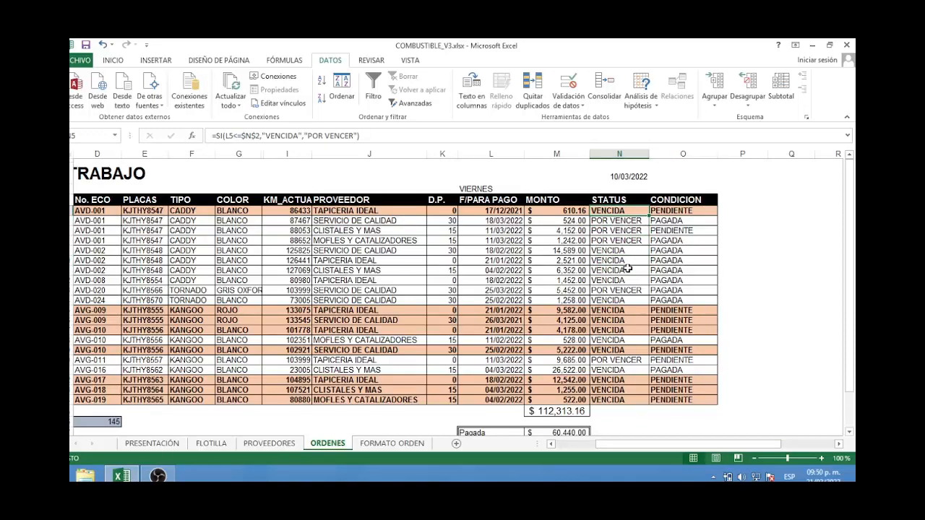
key(Down)
key(Down)
key(Down)
key(Down)
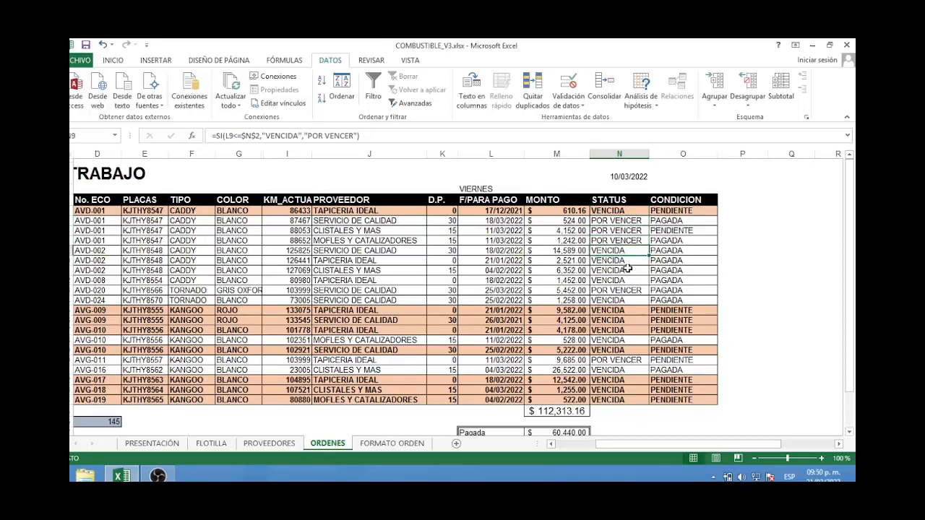
key(Right)
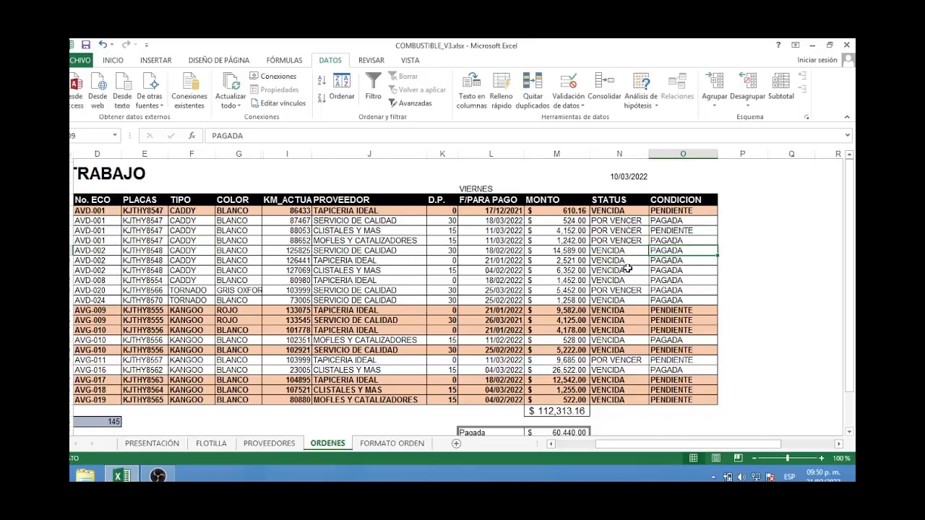
Compare the STATUS formula and the CONDICION entry of the first highlighted AVG-009 order in row 15.
key(Down)
key(Down)
key(Down)
key(Down)
key(Down)
key(Left)
key(Down)
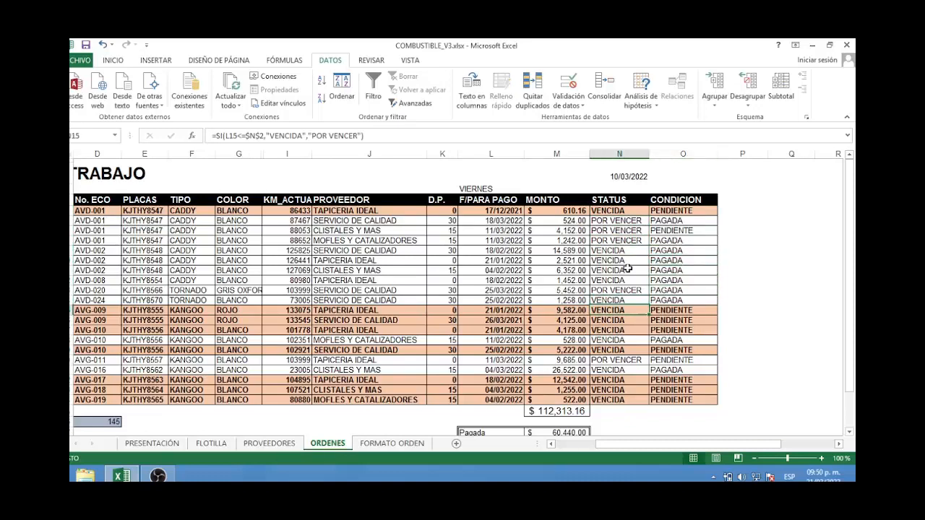
key(Right)
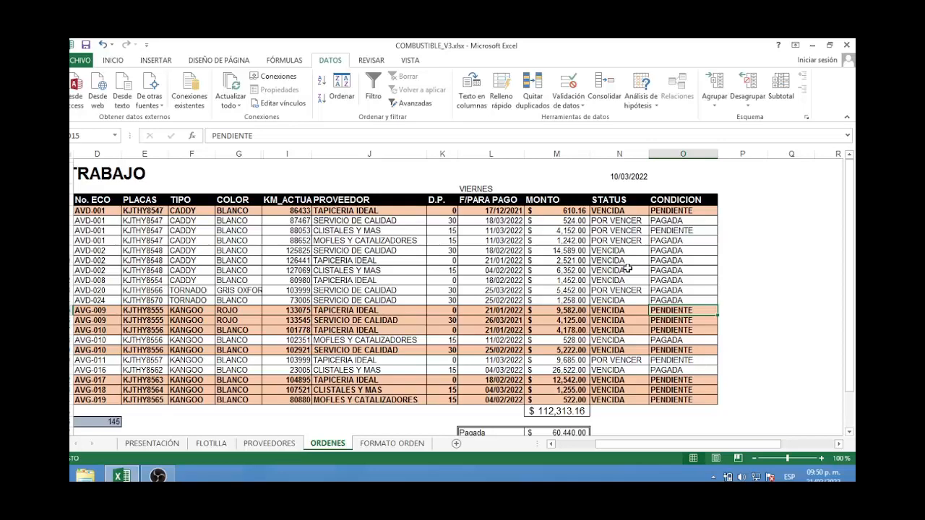
key(Left)
key(Right)
key(Left)
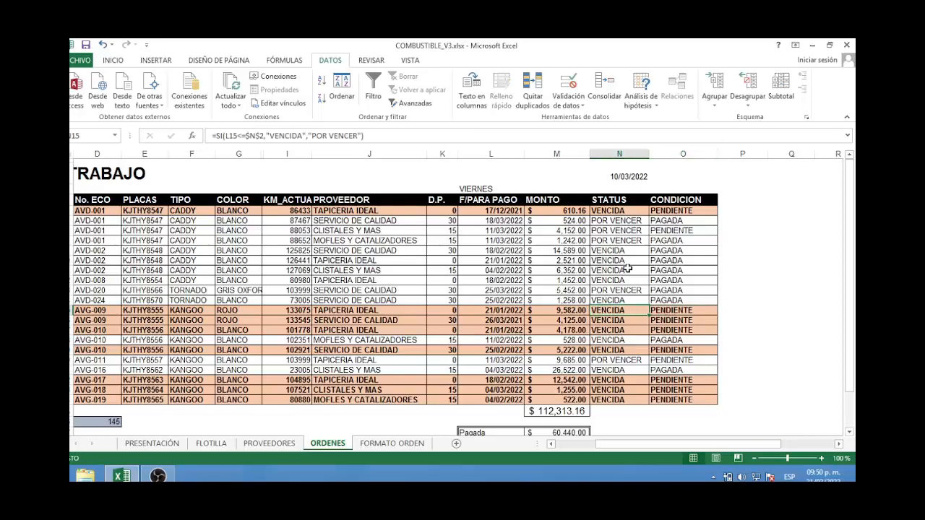
key(Right)
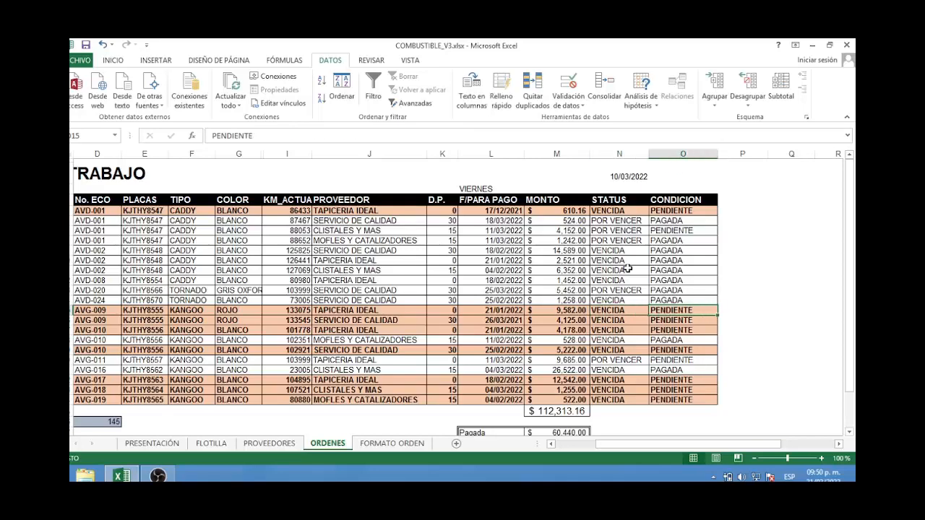
Review the CONDICION entries of the remaining orders down to the summary table below the order list.
key(Down)
key(Down)
key(Down)
key(Down)
key(Down)
key(Down)
key(Down)
key(Down)
key(Down)
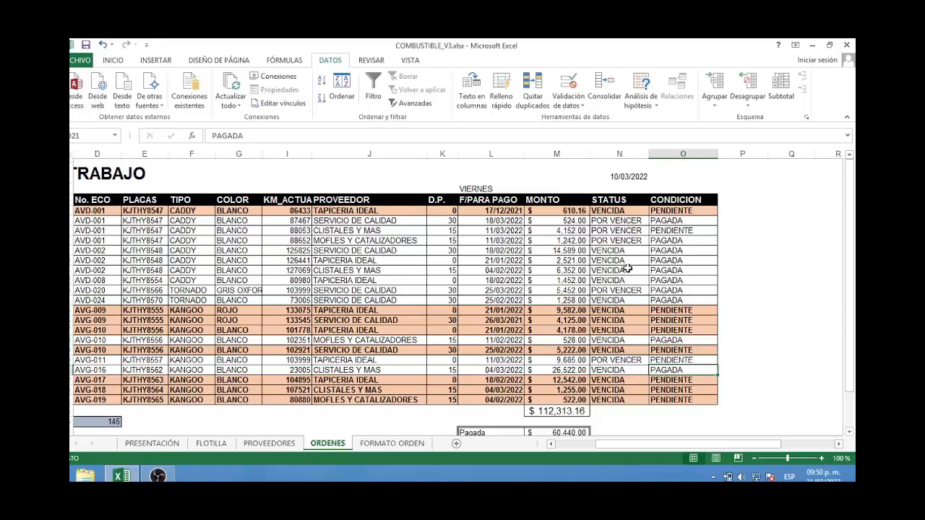
key(Down)
key(Down)
key(Down)
key(Down)
key(Down)
key(Down)
key(Down)
key(Down)
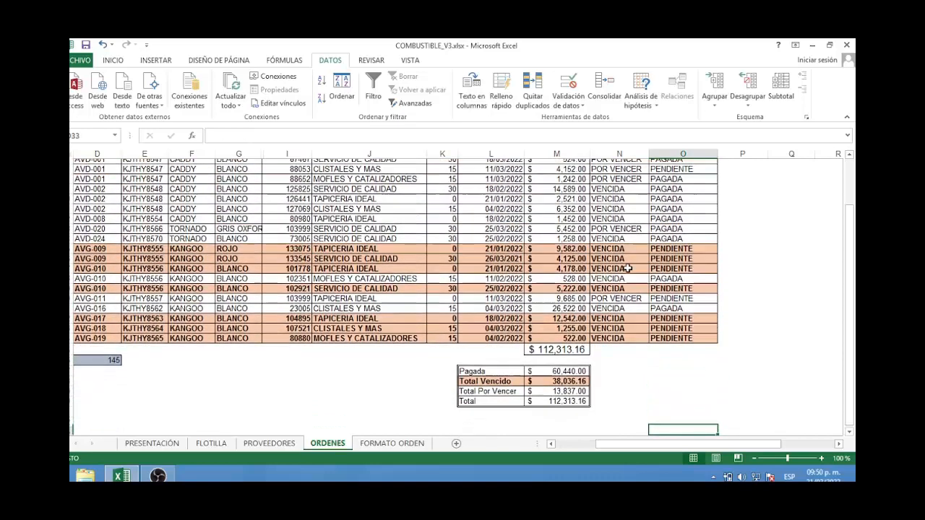
Inspect the sum formula beneath the MONTO column in cell M25.
key(Up)
key(Up)
key(Up)
key(Up)
key(Up)
key(Up)
key(Up)
key(Left)
key(Left)
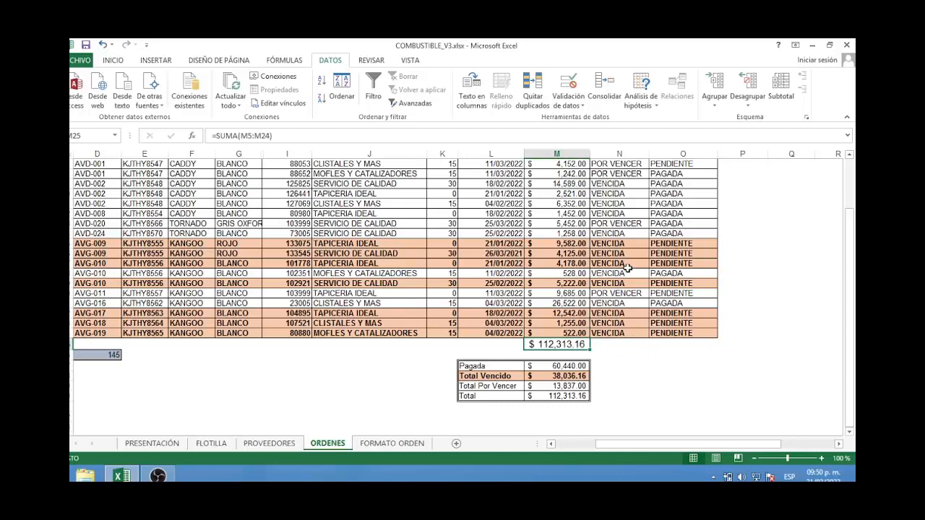
Inspect the formulas for Pagada, Total Vencido, Total Por Vencer and Total in the summary table.
key(Down)
key(Down)
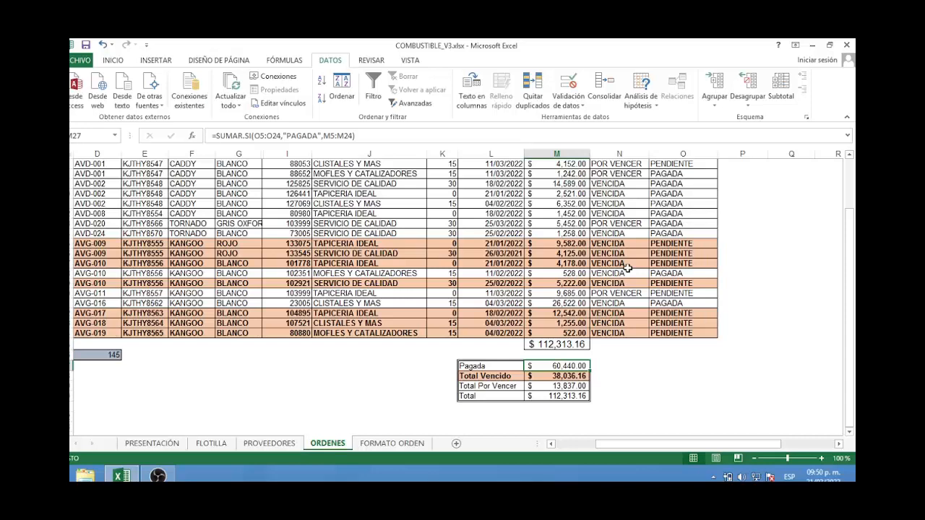
key(Down)
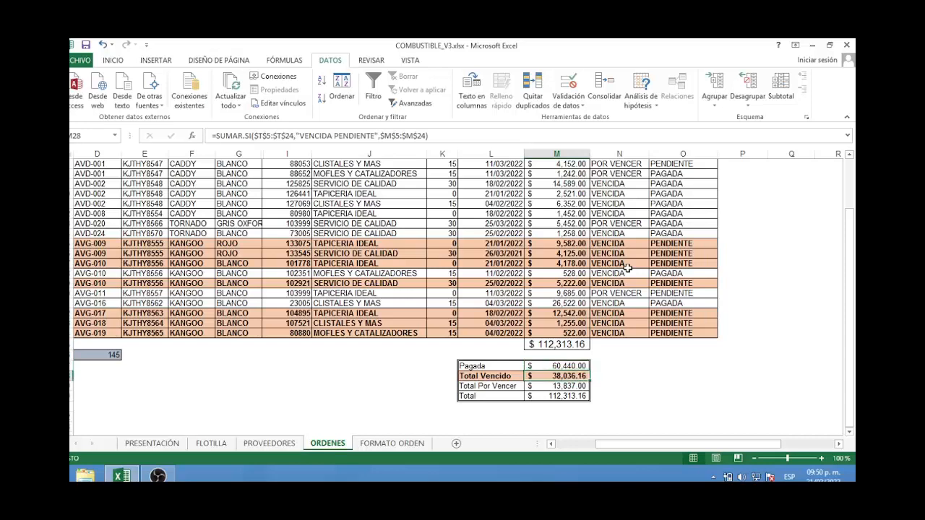
key(Down)
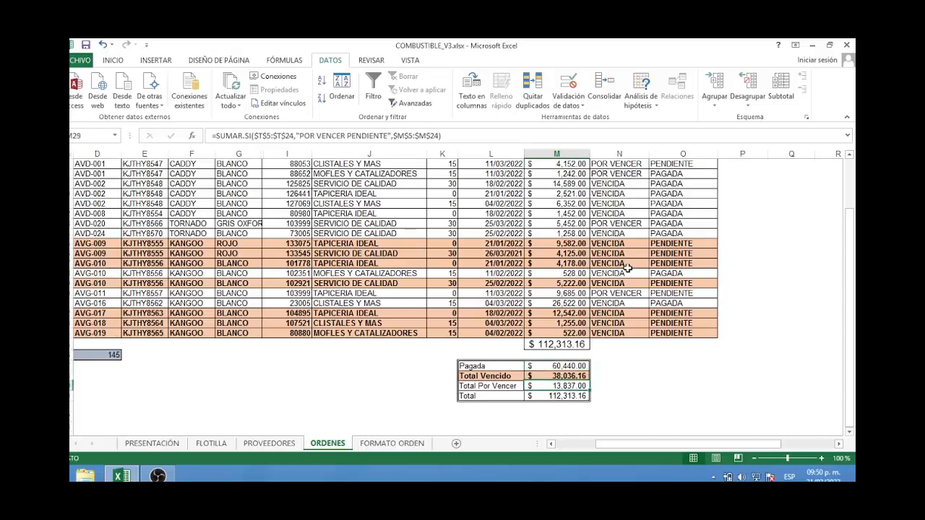
key(Down)
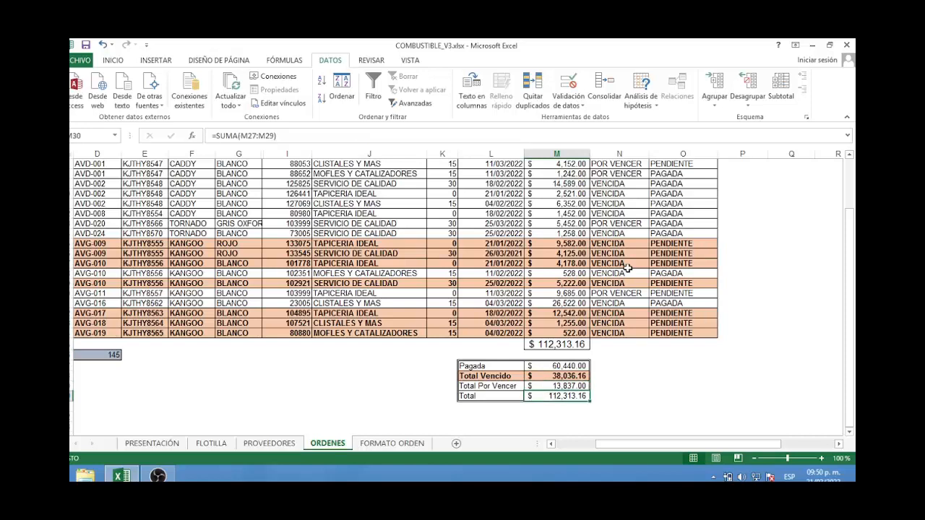
Go back over the MONTO total and the summary table's amounts to compare both totals.
key(Up)
key(Up)
key(Up)
key(Up)
key(Up)
key(Down)
key(Down)
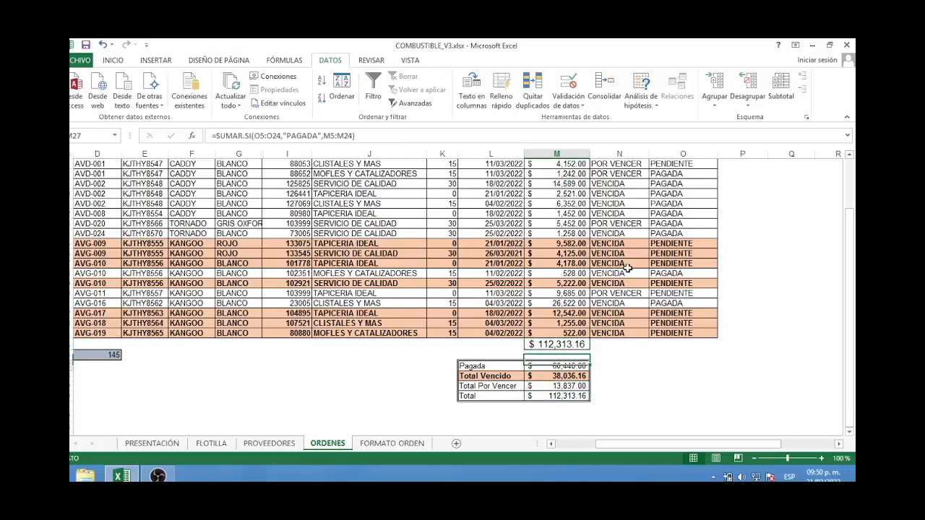
key(Down)
key(Down)
key(Down)
key(Down)
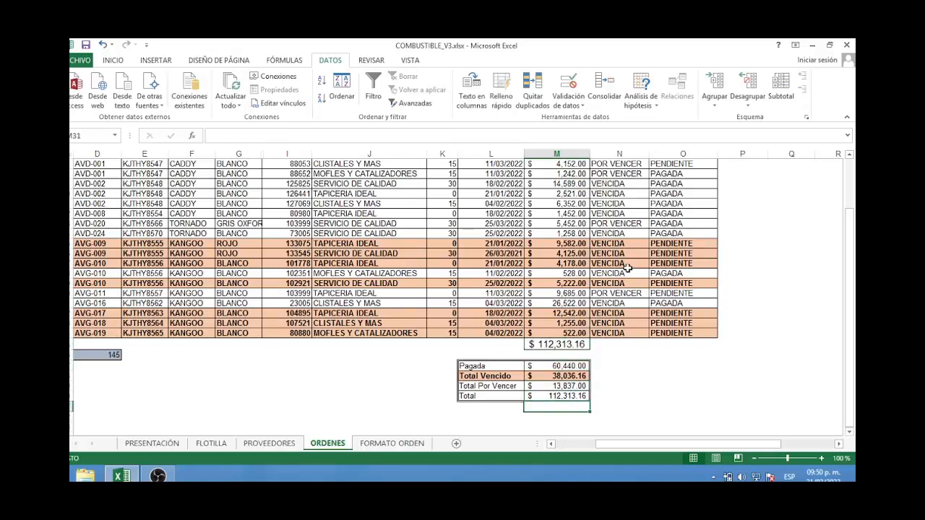
Display the FORMATO ORDEN sheet at 100% zoom.
click(404, 443)
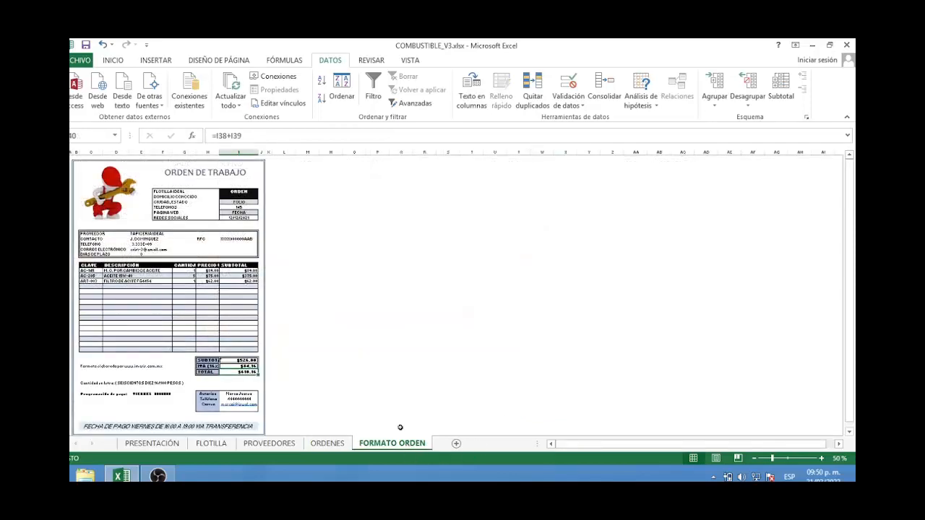
click(338, 329)
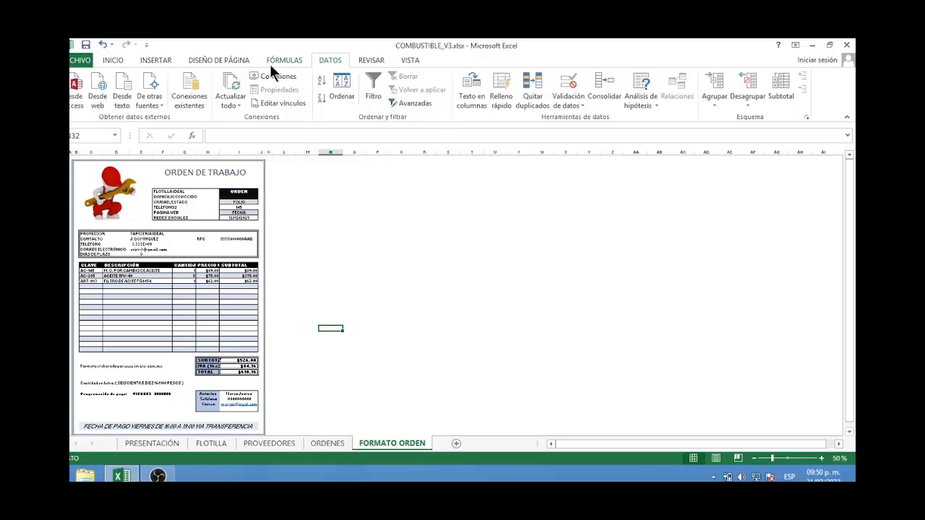
click(408, 62)
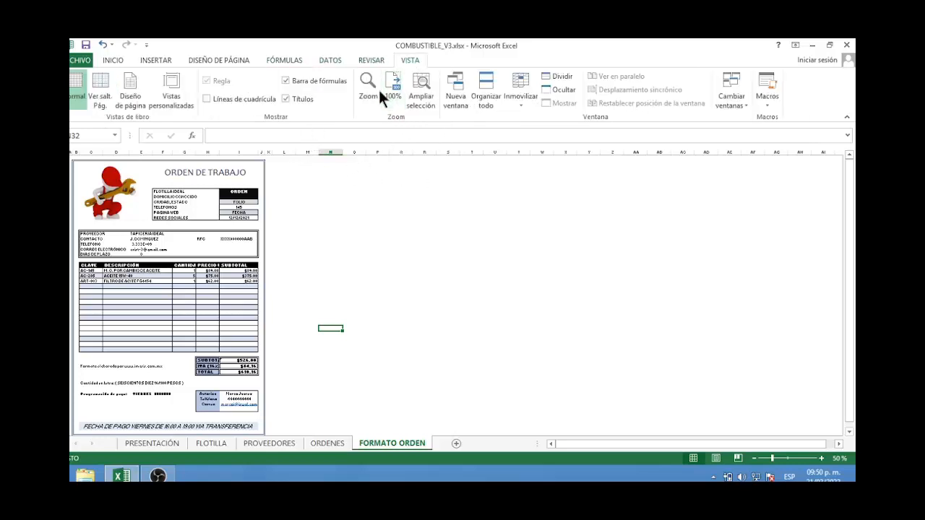
click(391, 90)
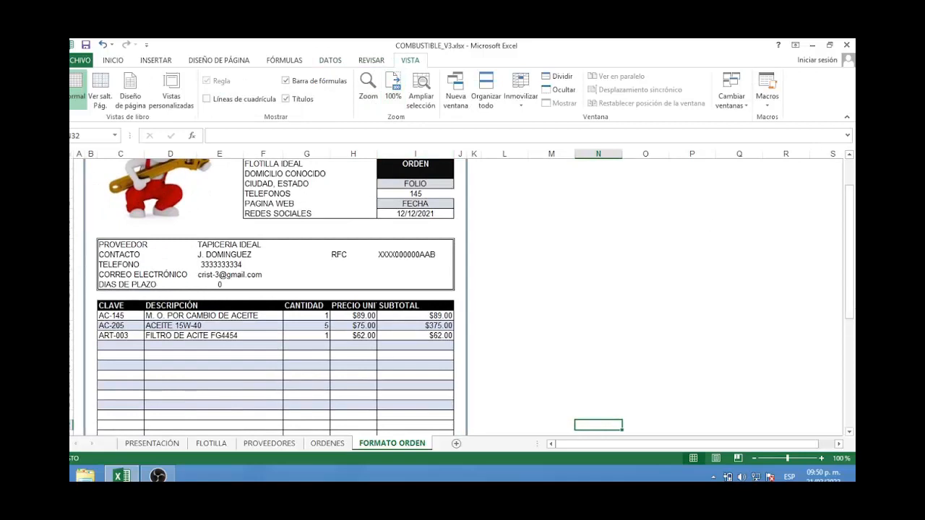
Inspect the FOLIO and PROVEEDOR formulas in the work order format and view its totals and payment section.
drag(850, 310, 849, 275)
click(438, 257)
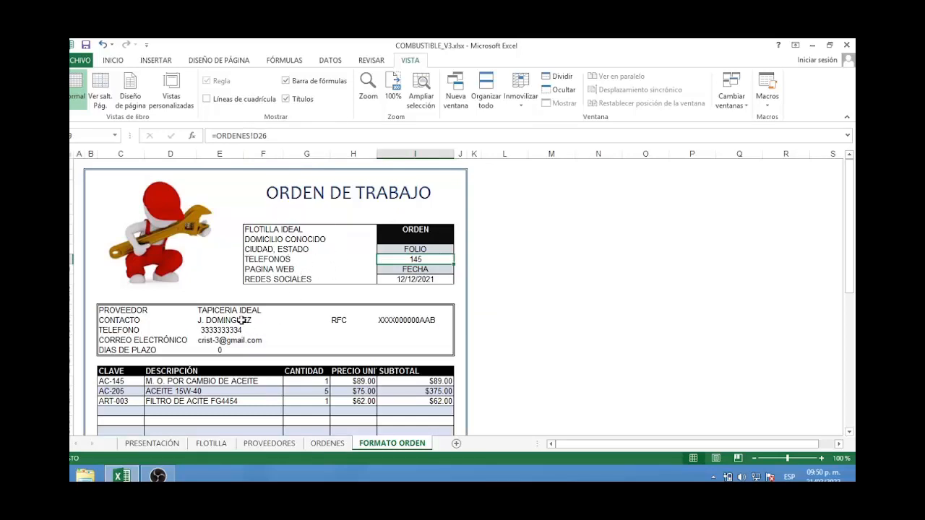
click(241, 310)
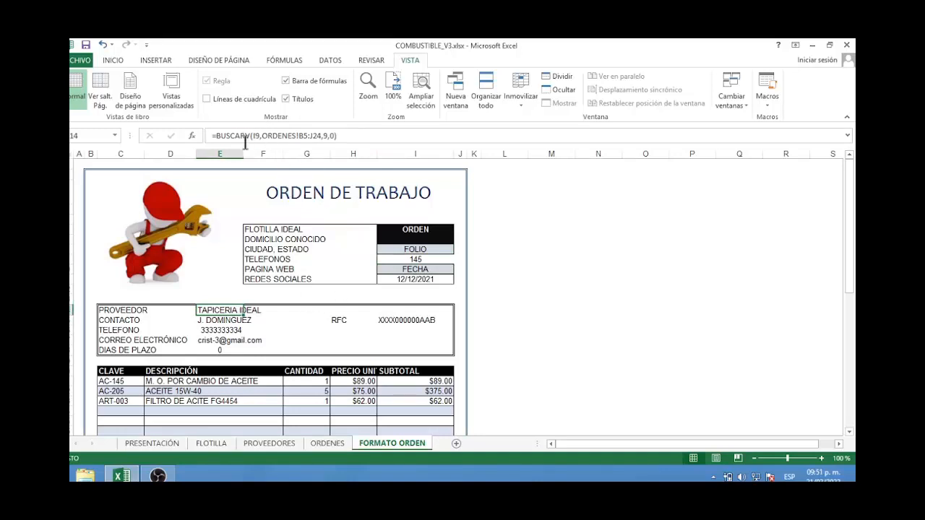
click(408, 259)
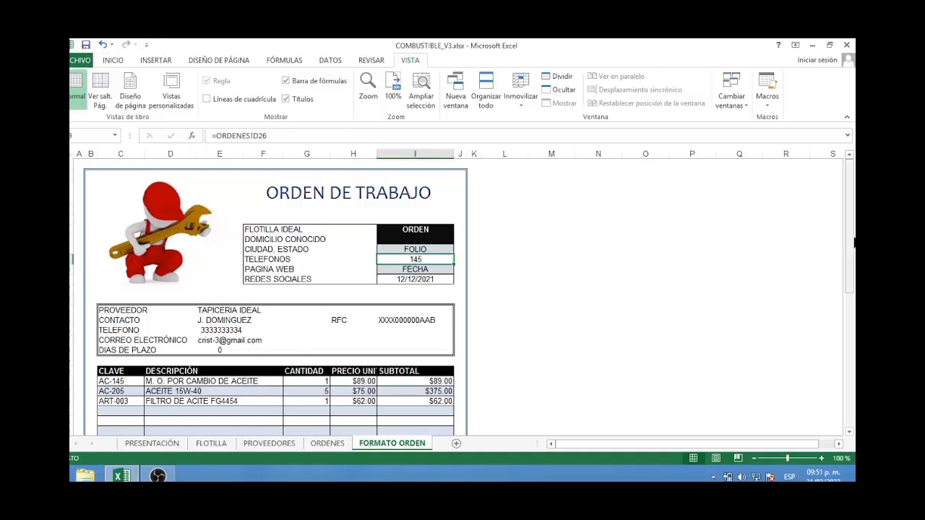
drag(852, 242, 843, 377)
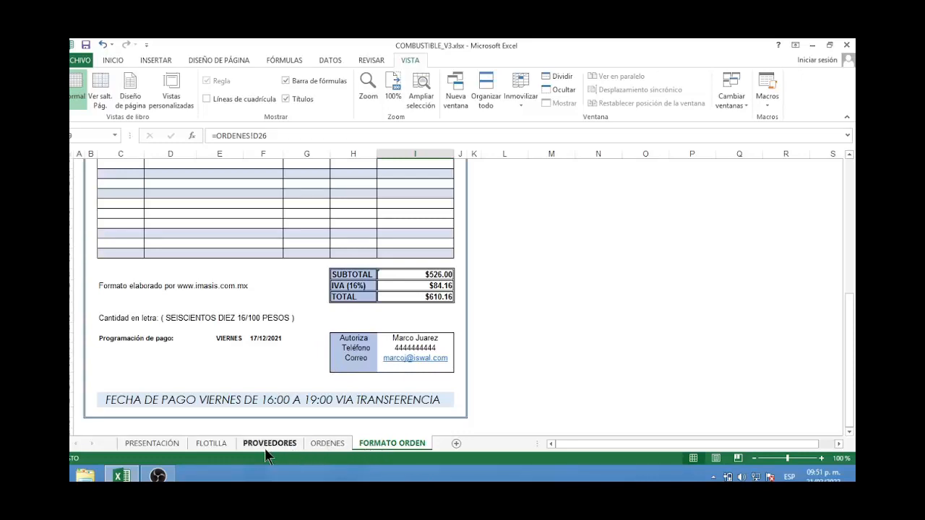
Compare the units' budget differences and status icons on the FLOTILLA sheet with the order list in ORDENES.
click(212, 443)
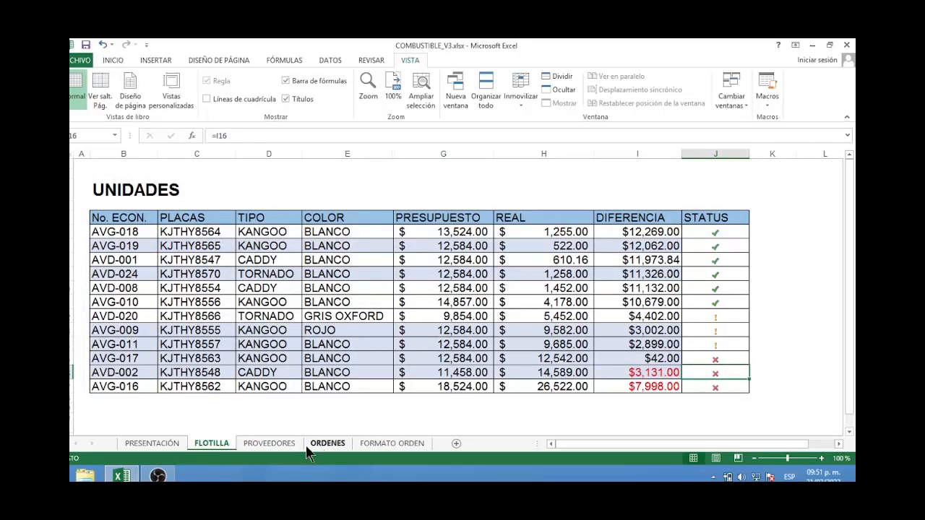
click(325, 443)
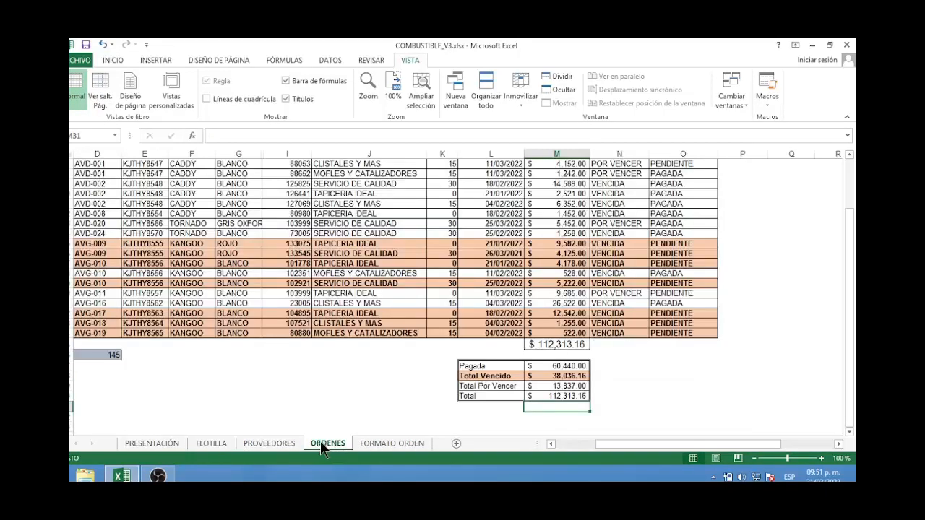
click(220, 444)
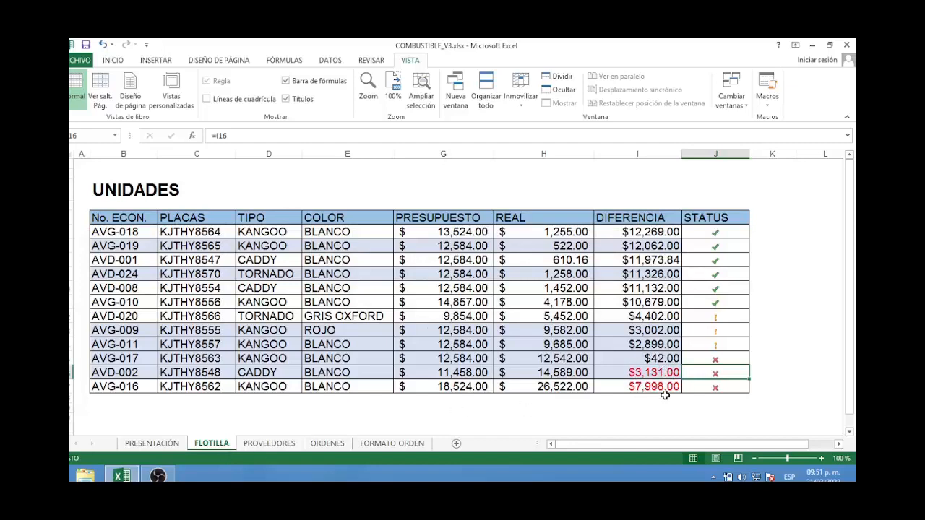
On the ORDENES sheet, examine the list of units allowed in the No. ECO cell of the first order.
click(322, 446)
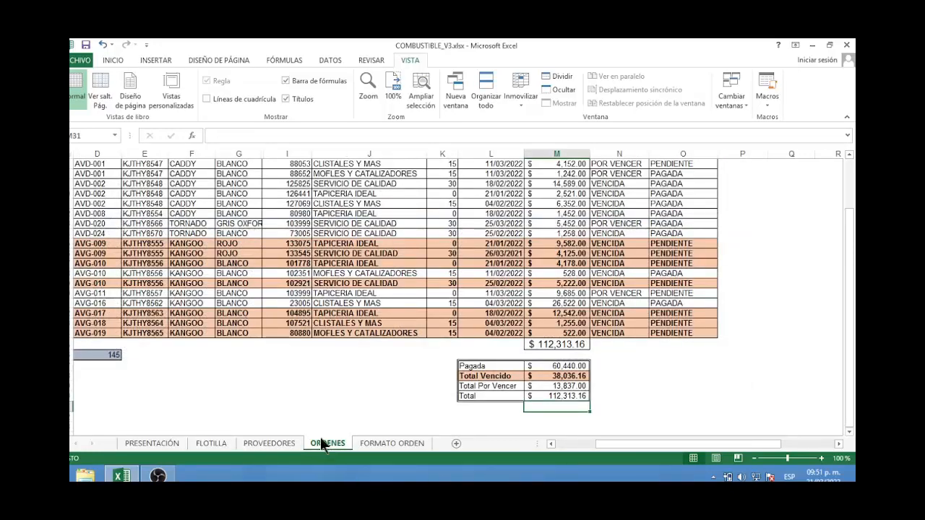
scroll(263, 233, up, 2)
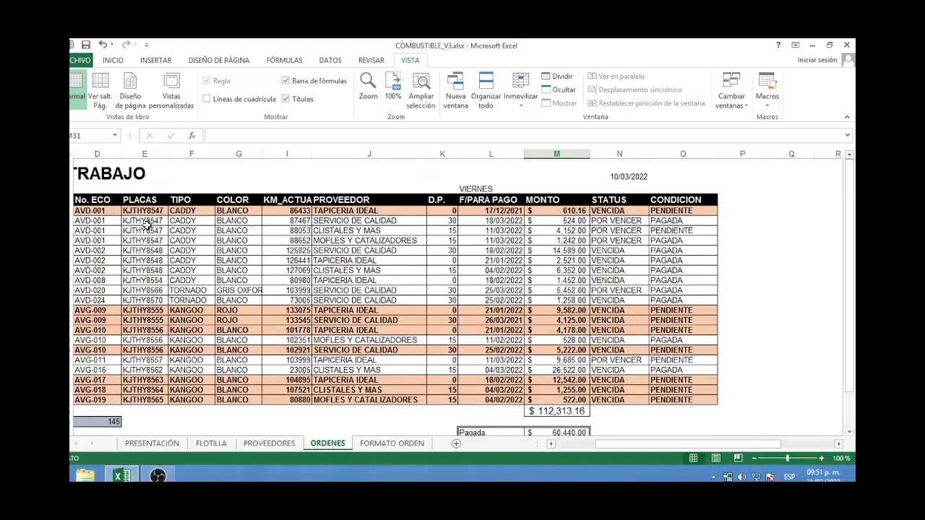
click(92, 211)
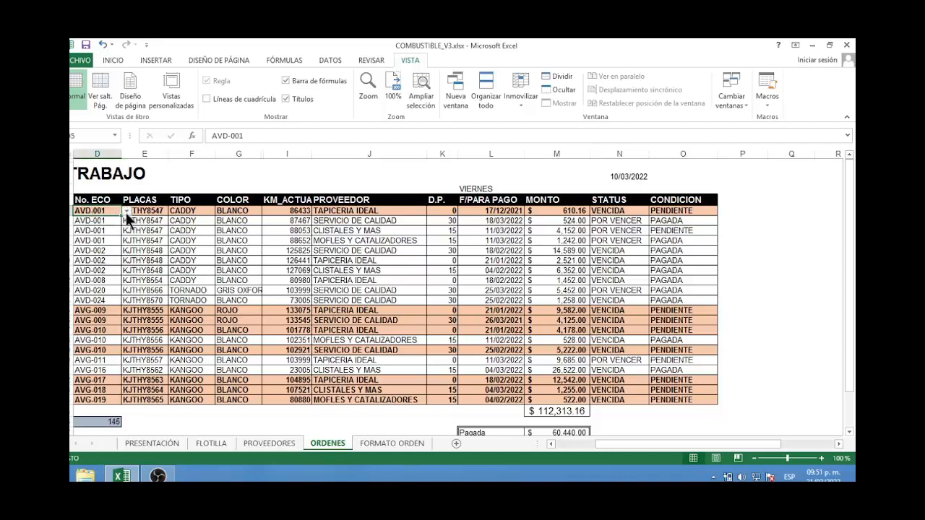
click(126, 210)
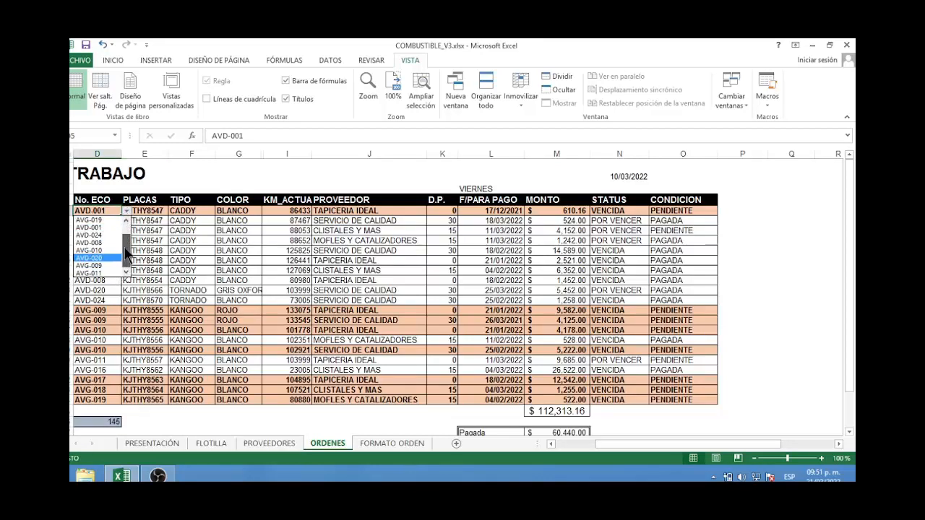
mouse_move(124, 246)
mouse_down()
mouse_move(126, 229)
mouse_move(127, 243)
mouse_up()
click(195, 238)
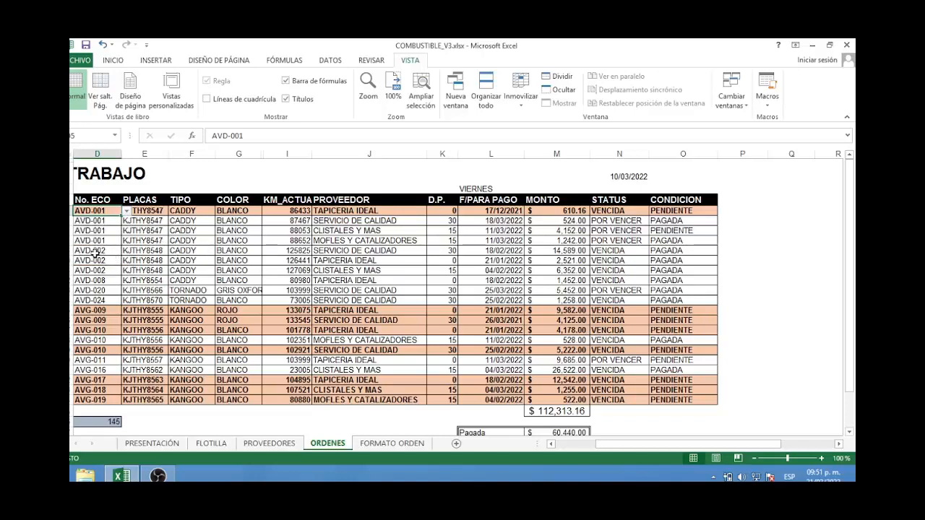
Try to change the No. ECO of the last order in row 24 to AVD-002.
click(101, 399)
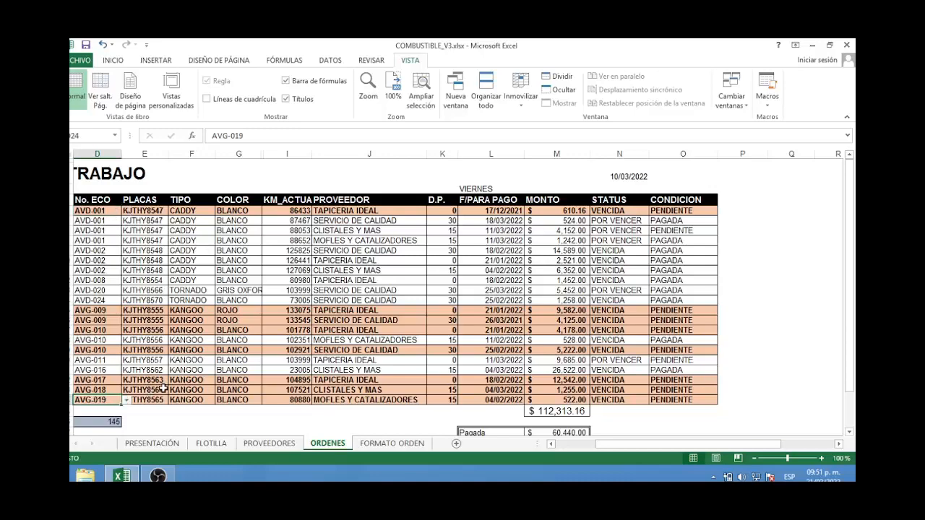
text(AVD)
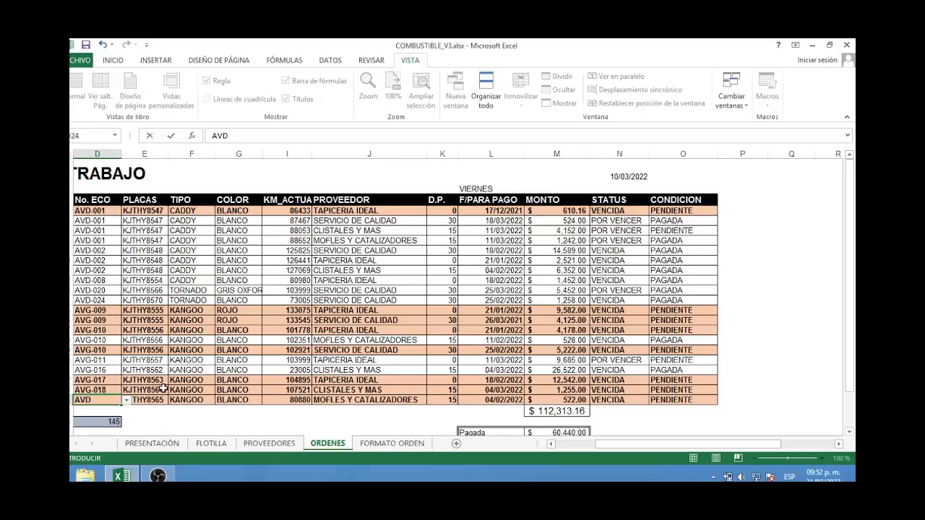
text(-002)
key(Return)
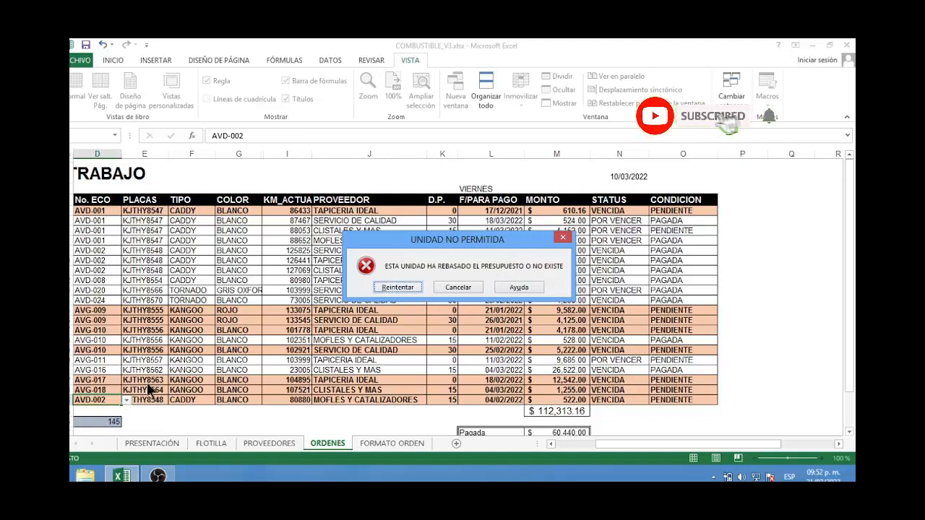
Review the list source and error message in the data validation applied to the No. ECO cells of all orders.
click(461, 283)
drag(100, 210, 95, 402)
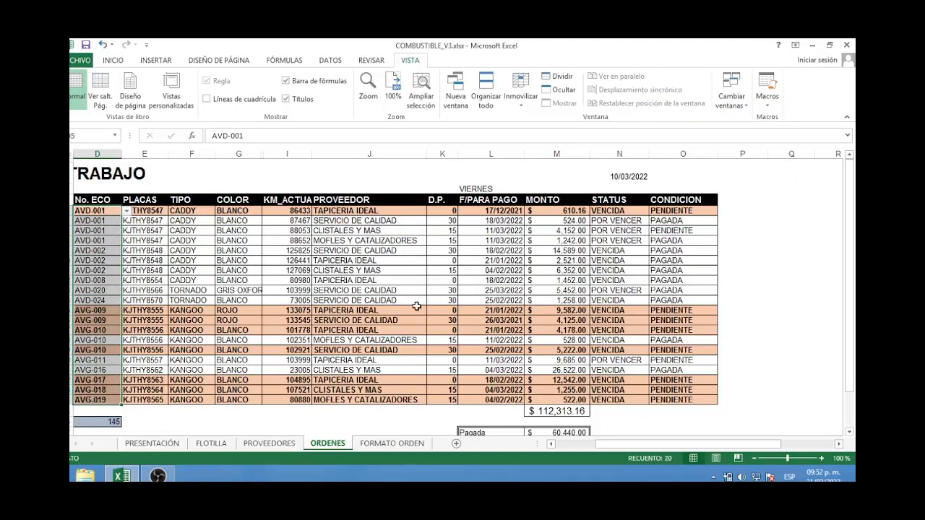
click(330, 59)
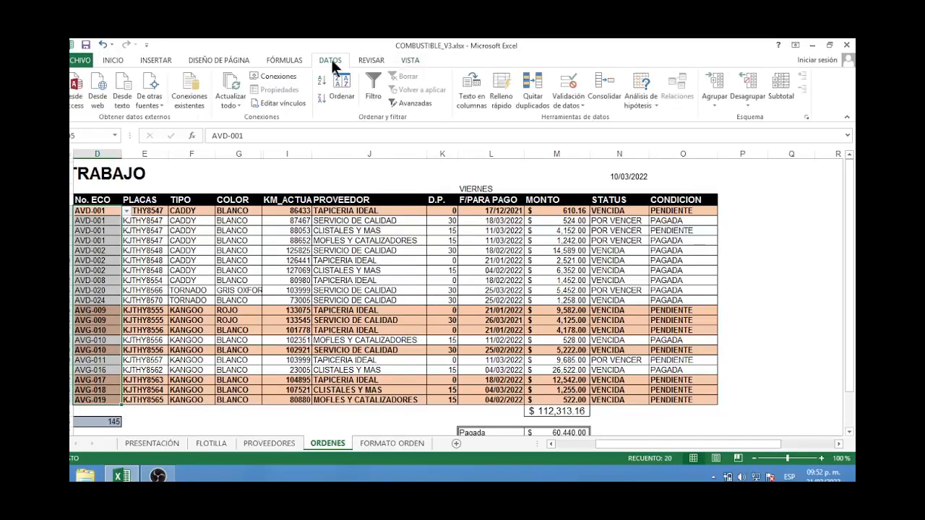
click(566, 86)
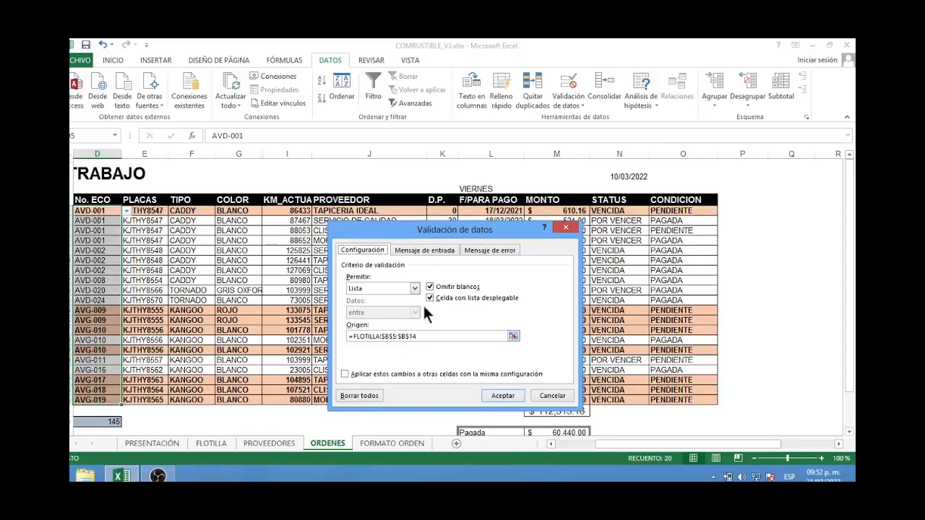
click(484, 250)
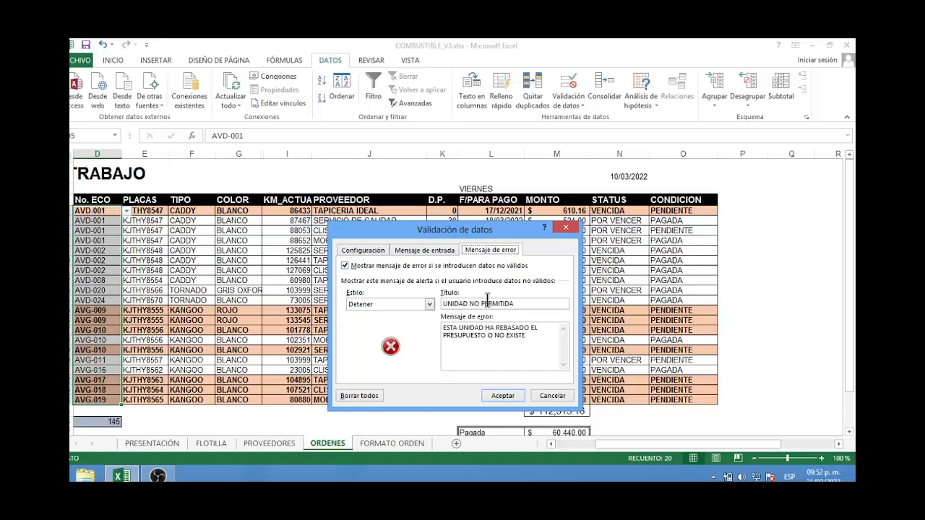
click(503, 395)
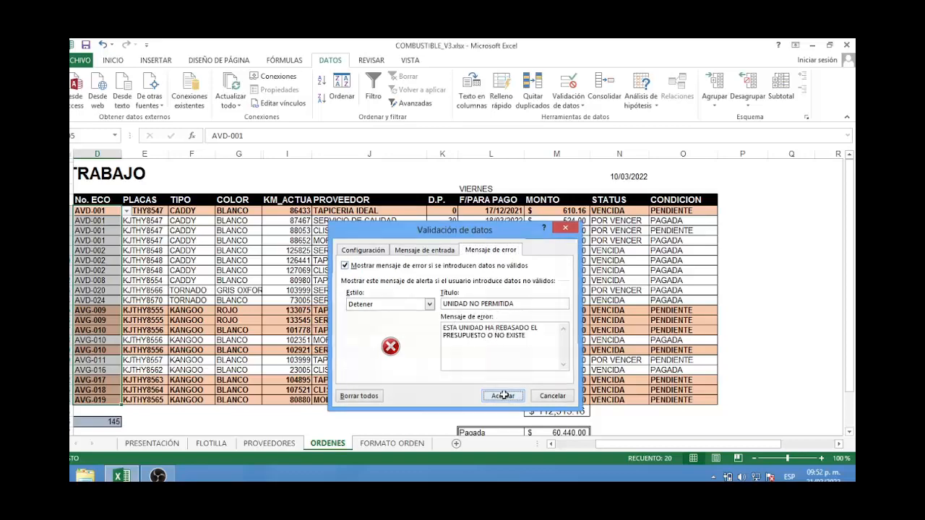
Try to enter FFFF as the No. ECO of the last order.
click(102, 399)
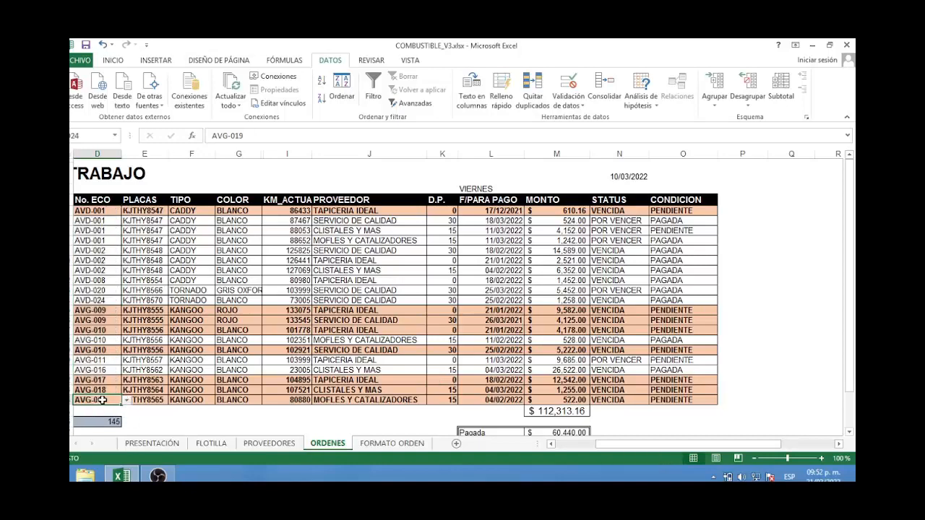
text(FFFF)
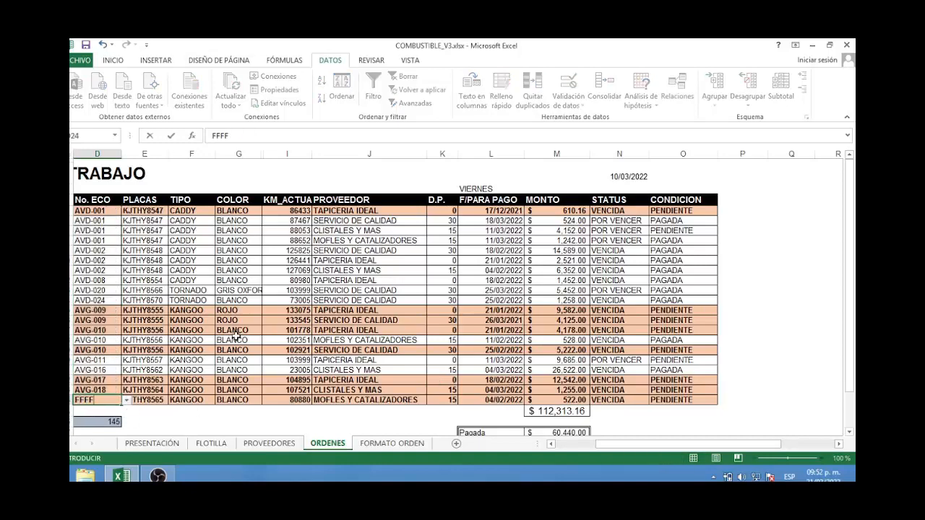
key(Return)
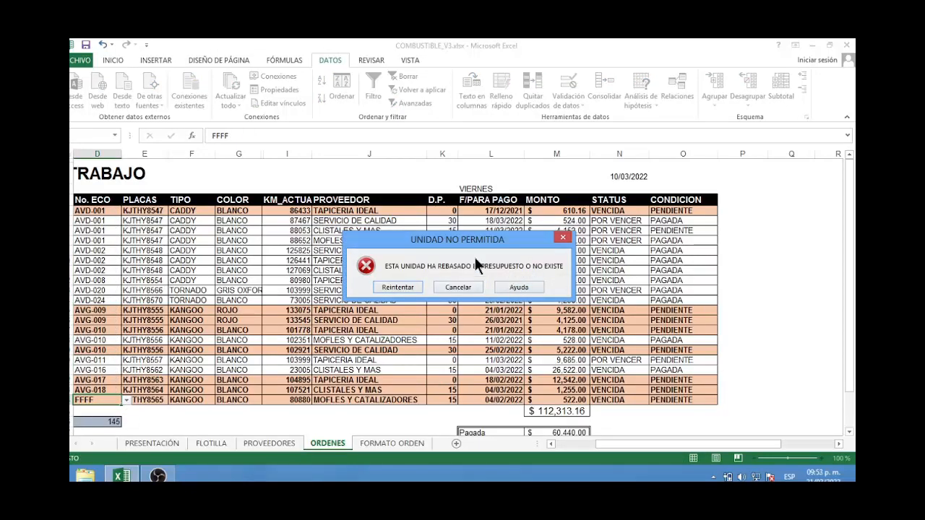
click(563, 240)
Inspect the last order's PLACAS formula and the first order's D.P. and F/PARA PAGO formulas, continuing across row 5 to column U.
click(148, 398)
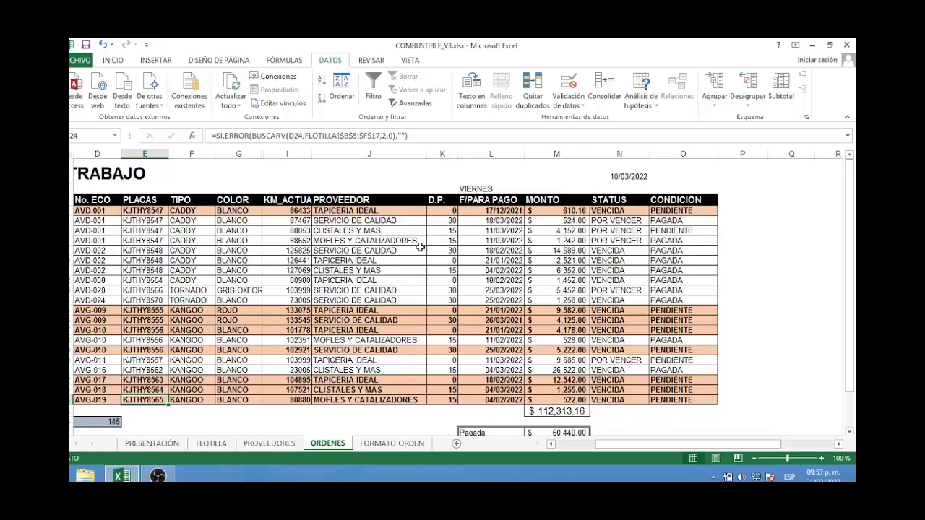
click(446, 210)
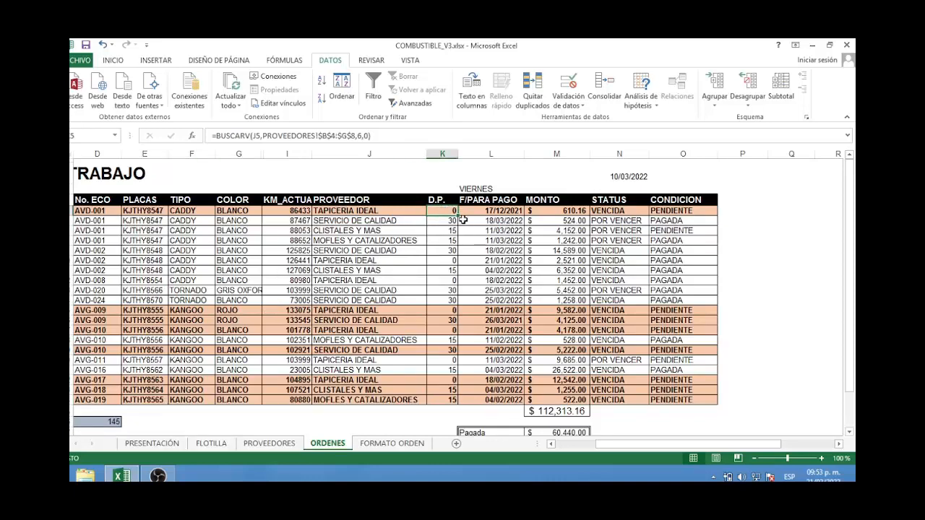
click(489, 211)
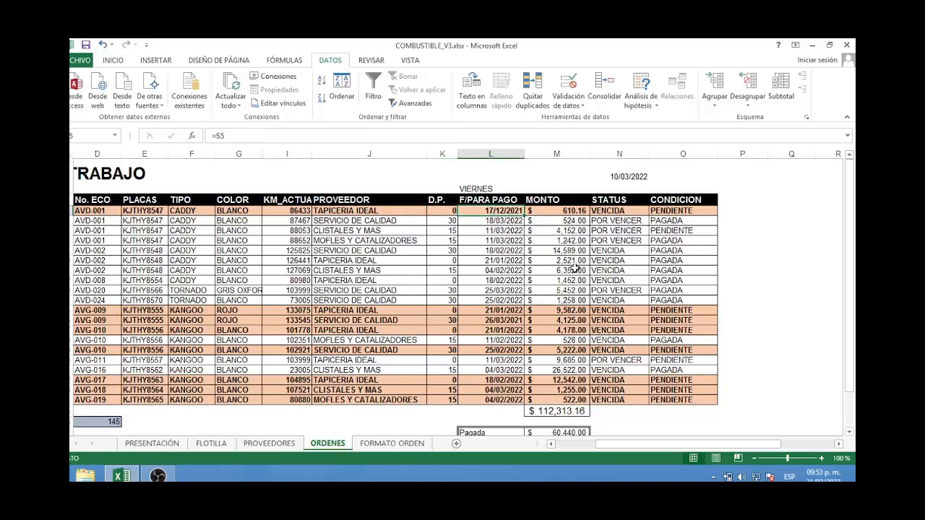
key(Right)
key(Right)
key(Right)
key(Right)
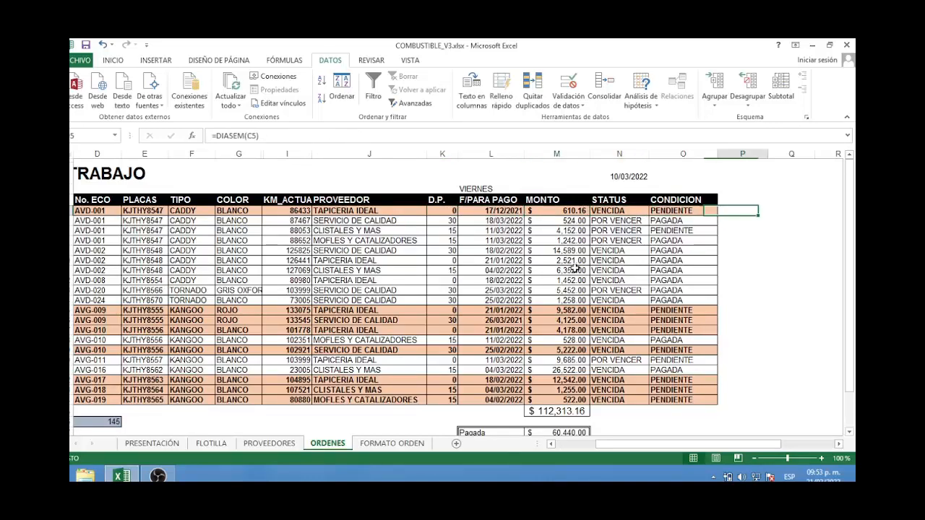
key(Right)
key(Right)
key(Right)
key(Right)
key(Right)
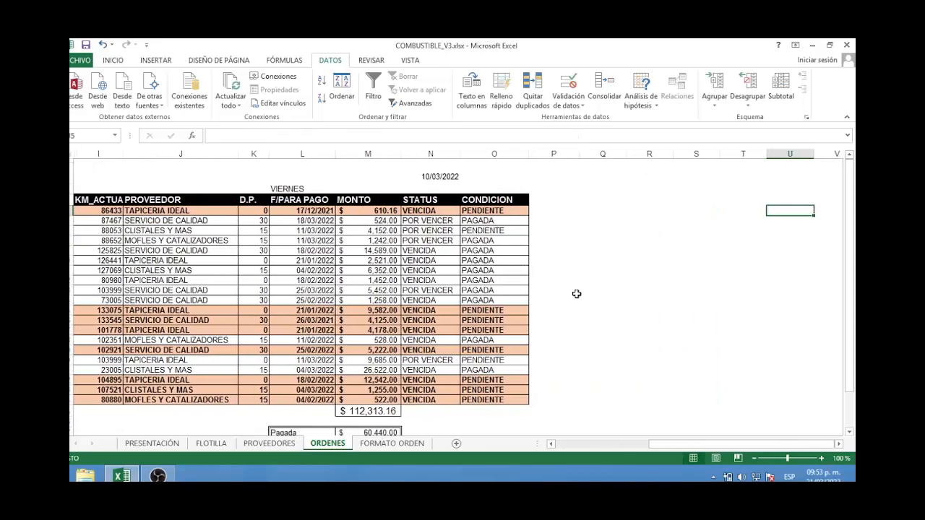
Set the font colour of the hidden helper cells in columns P to U, beside the order table, to black.
drag(556, 174, 794, 414)
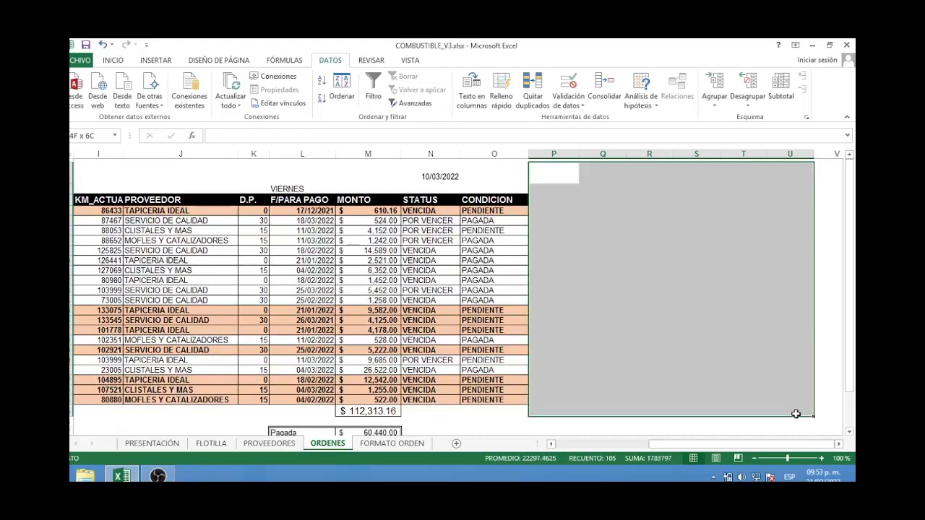
click(114, 61)
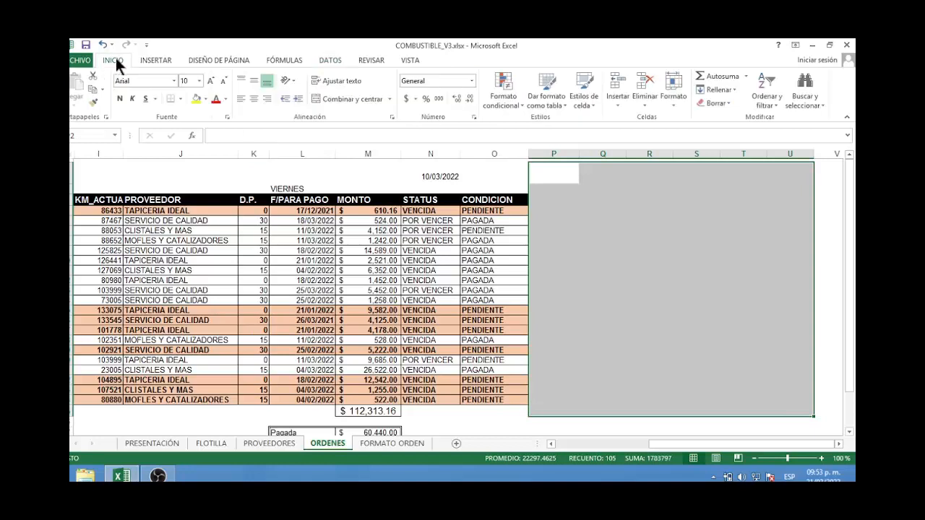
click(225, 99)
click(229, 114)
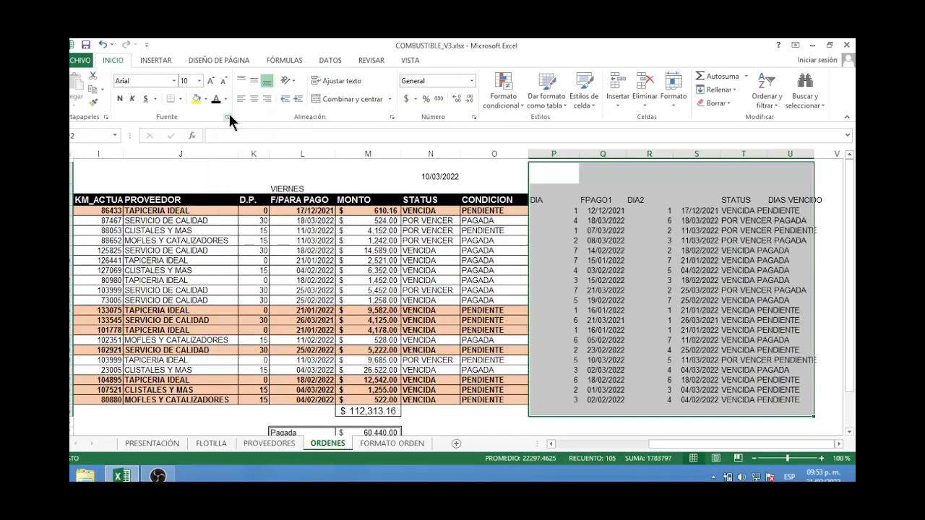
Examine the DIA formula in P5 and compare it with the first order's F/PARA PAGO cell.
click(571, 250)
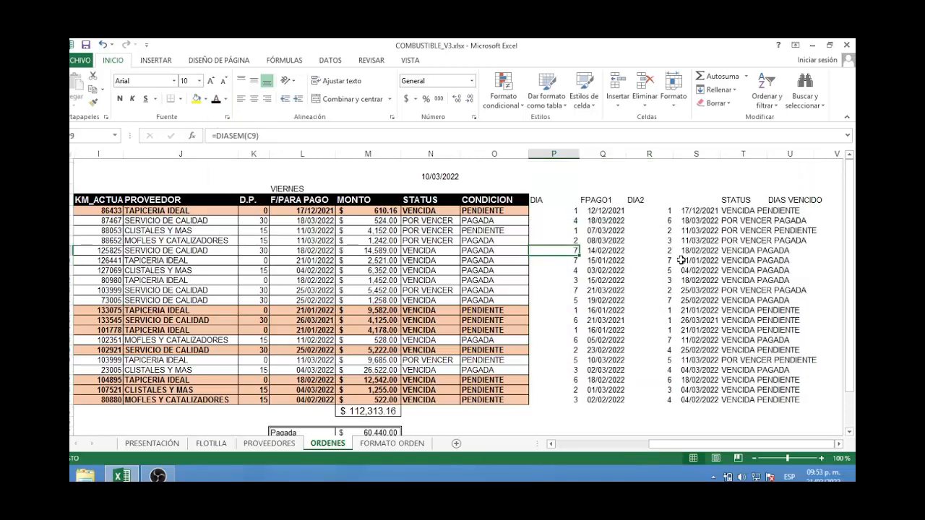
key(Up)
key(Up)
key(Up)
key(Up)
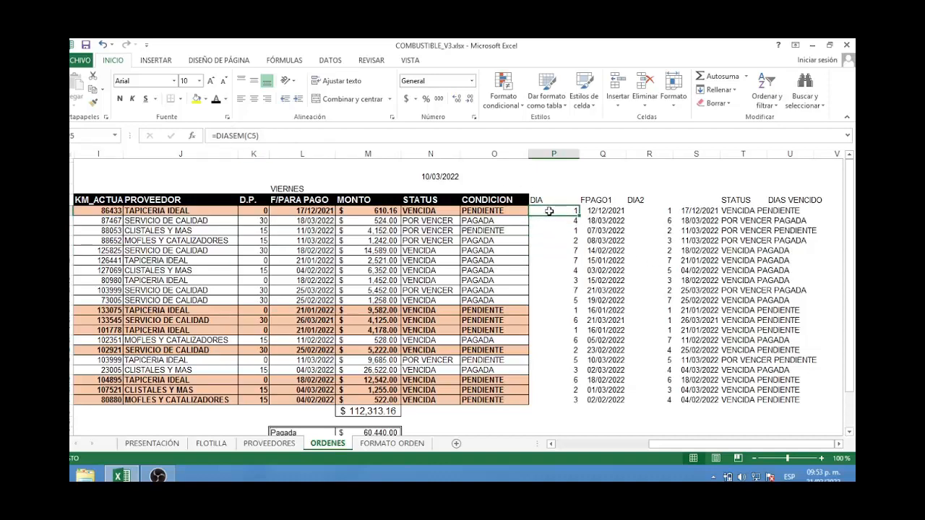
key(Left)
key(Left)
key(Left)
key(Left)
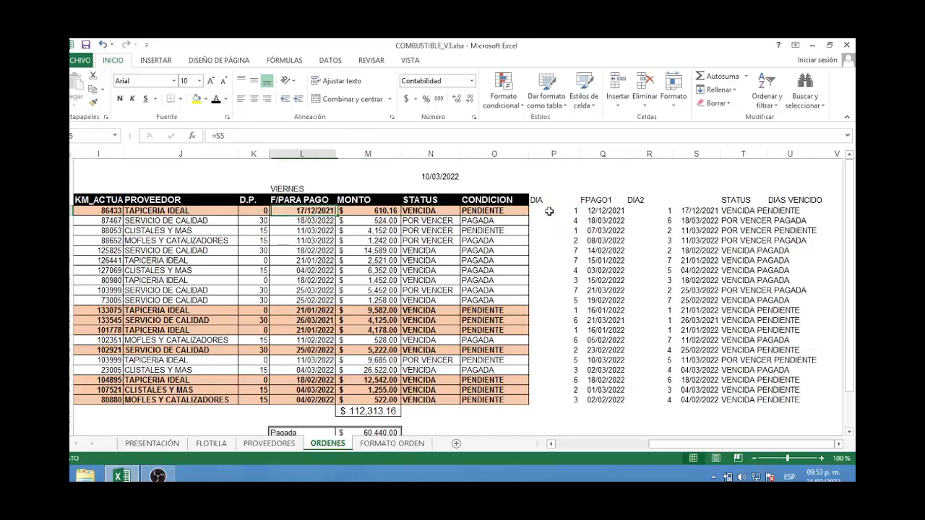
key(Right)
key(Right)
key(Right)
key(Right)
key(Right)
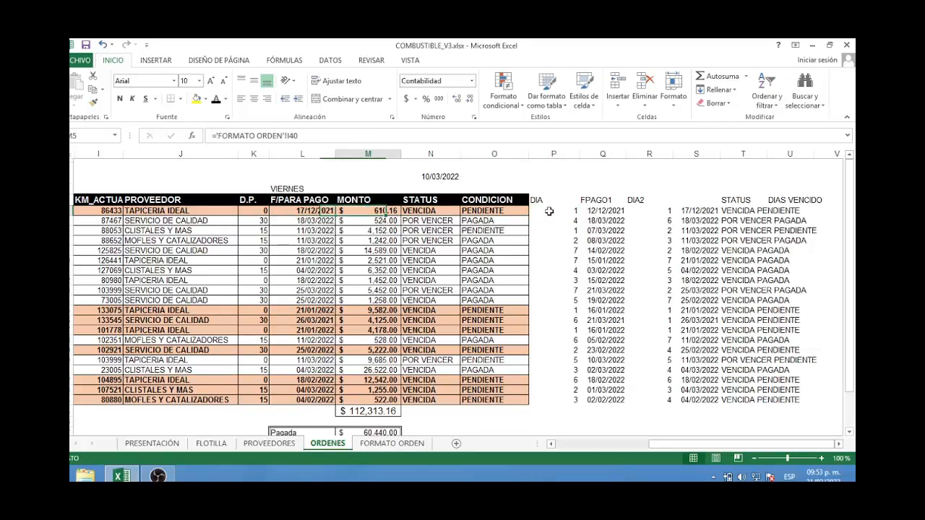
key(Left)
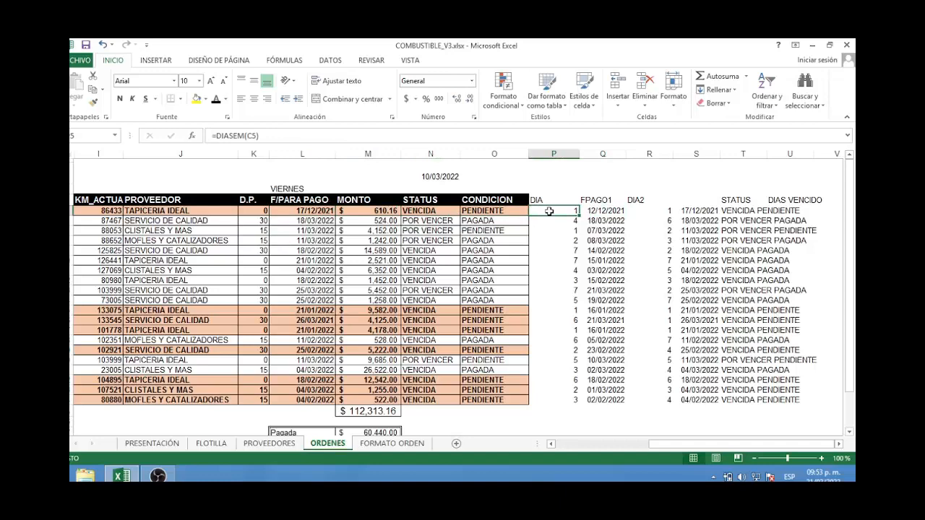
Review the DIASEM weekday formulas down the DIA helper column for the first ten orders.
key(Down)
key(Down)
key(Down)
key(Down)
key(Down)
key(Down)
key(Down)
key(Down)
key(Down)
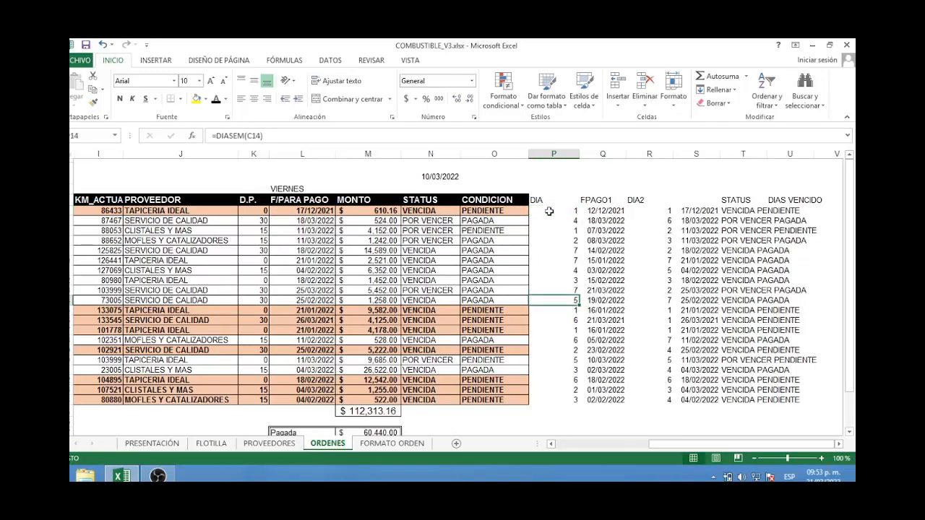
key(Up)
key(Up)
key(Up)
key(Up)
key(Up)
key(Up)
key(Up)
key(Up)
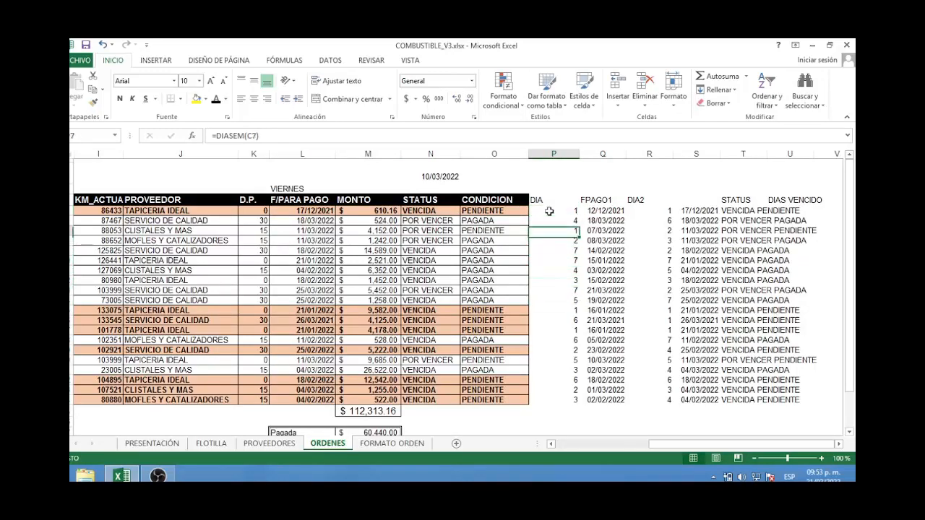
key(Up)
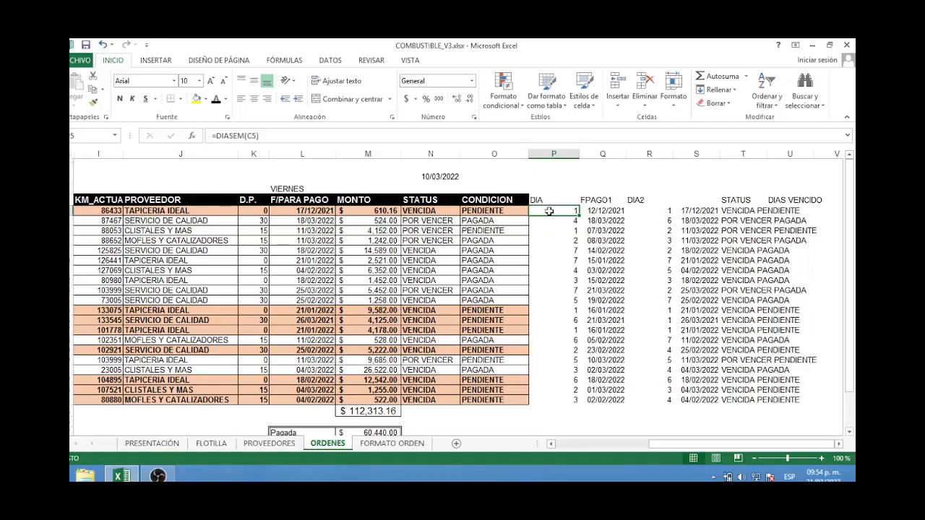
Inspect the first order's FPAGO1 formula and the D.P. credit-days lookup it adds.
key(Right)
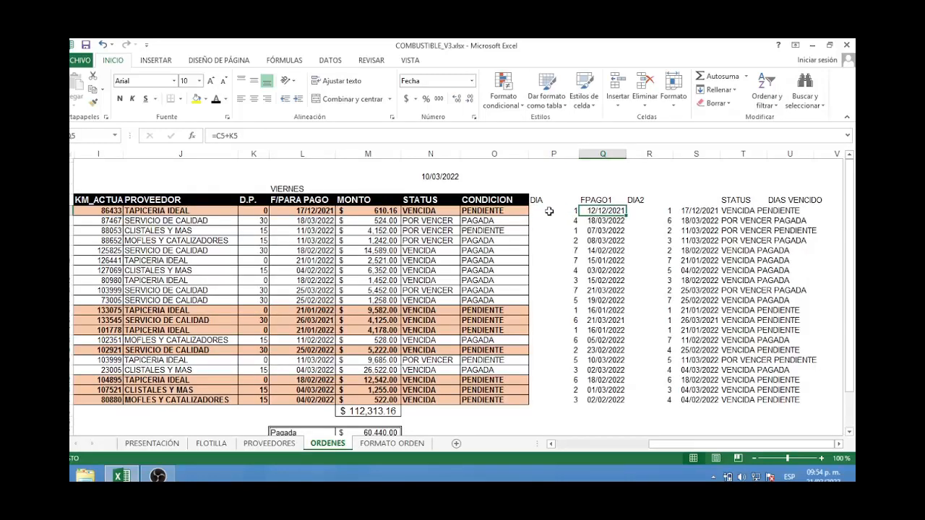
key(Left)
key(Left)
key(Left)
key(Left)
key(Left)
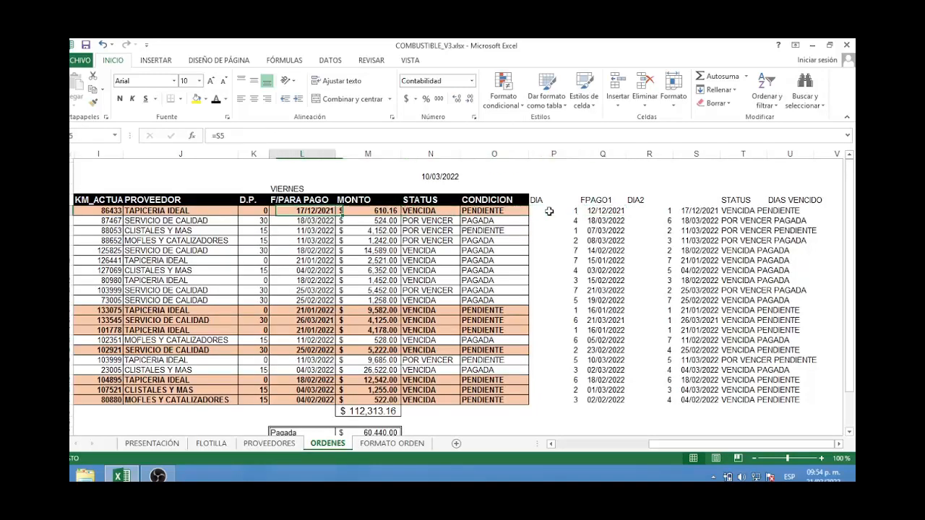
key(Left)
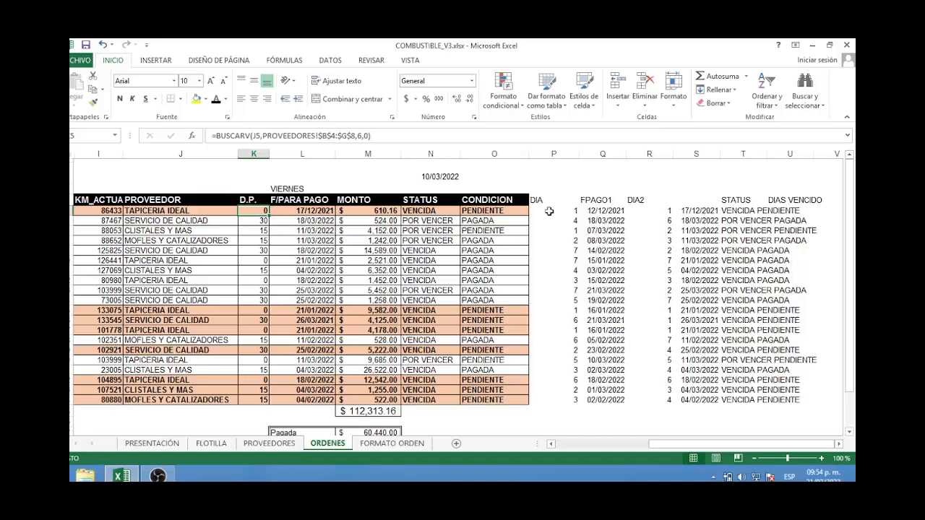
key(Right)
key(Right)
key(Right)
key(Right)
key(Right)
key(Right)
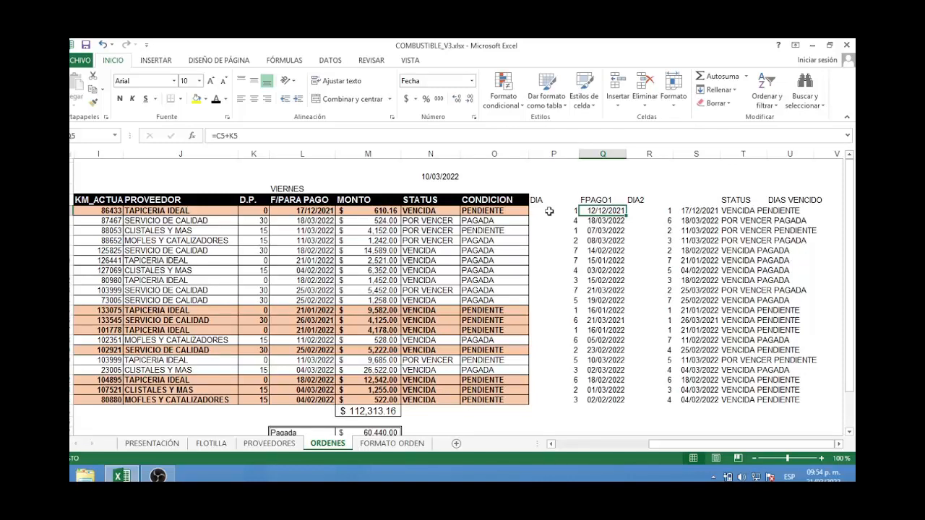
Trace the first order's FPAGO1 formula back to its FECHA cell in column C.
key(Left)
key(Left)
key(Left)
key(Left)
key(Left)
key(Left)
key(Left)
key(Left)
key(Left)
key(Left)
key(Left)
key(Left)
key(Left)
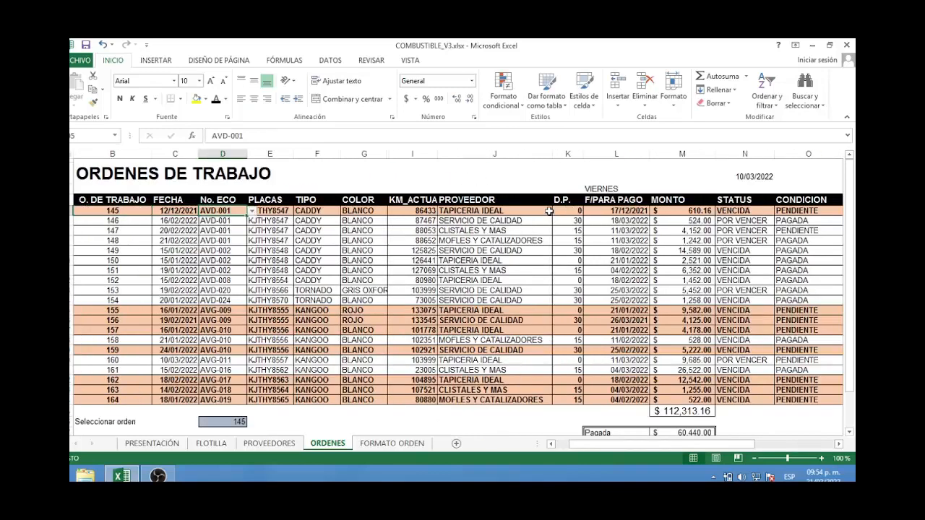
key(Left)
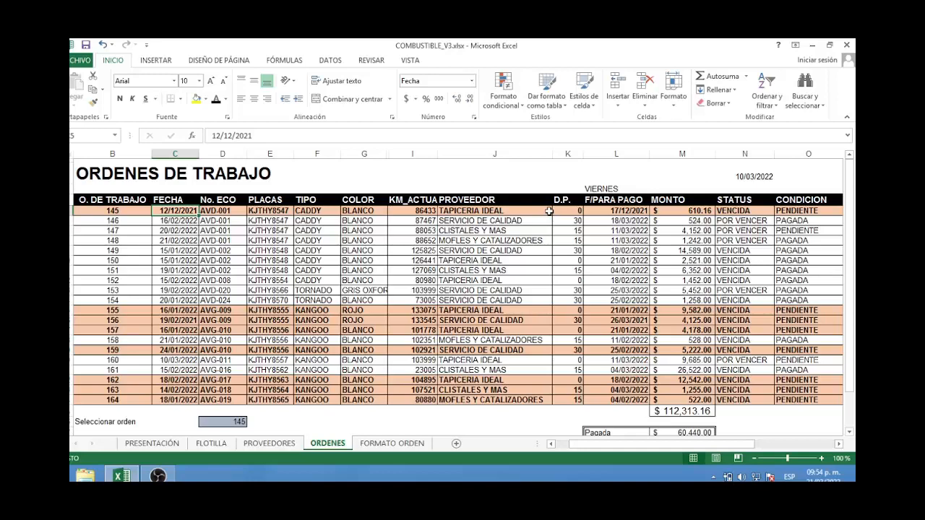
Examine how the first order's F/PARA PAGO cell refers to S5 and check its D.P. lookup again.
key(Right)
key(Right)
key(Right)
key(Right)
key(Right)
key(Right)
key(Right)
key(Right)
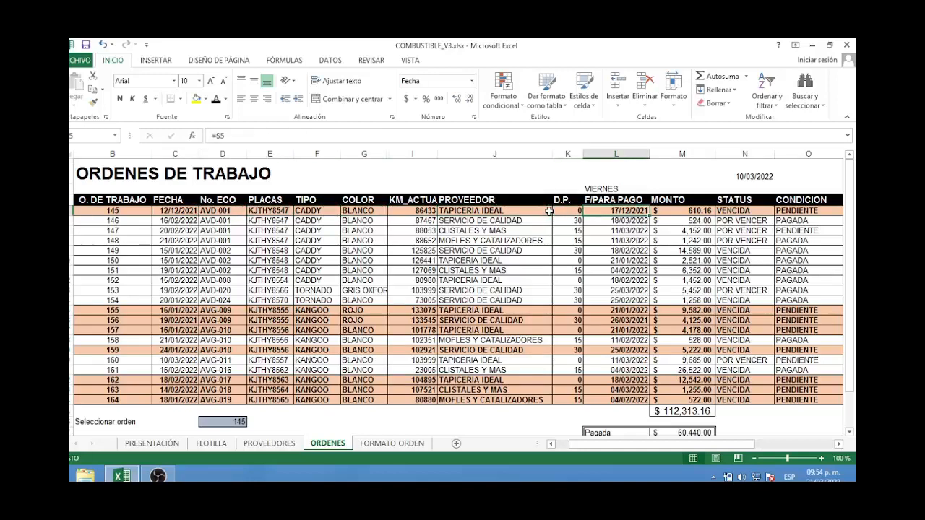
key(Left)
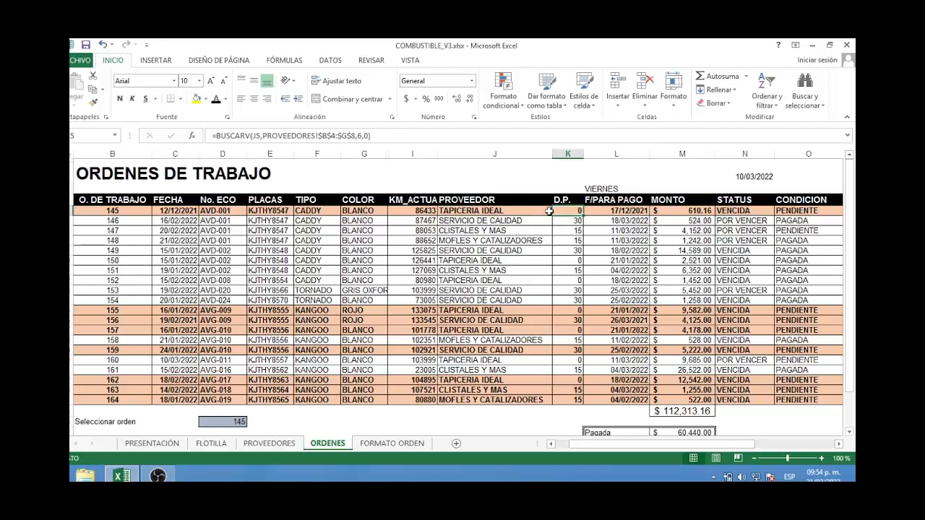
key(Right)
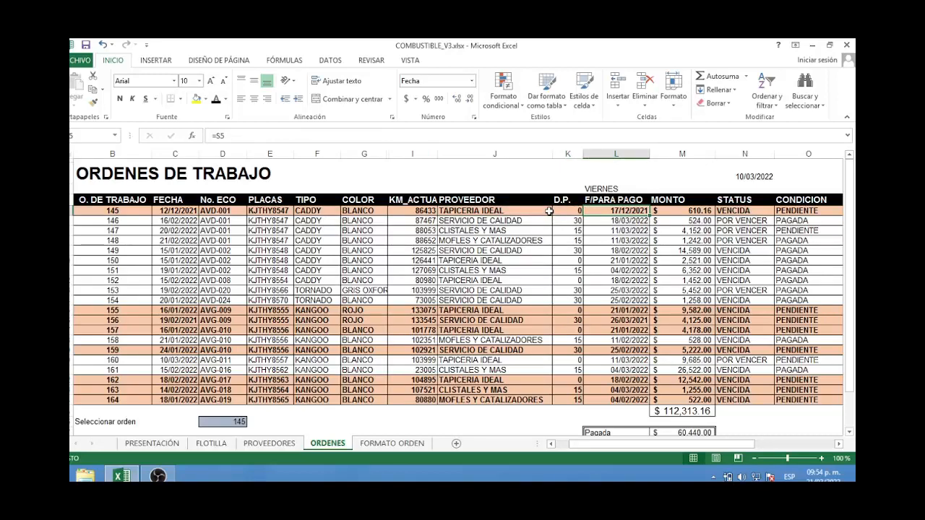
Inspect the first order's DIA2 cell, nested SI payment-date formula in S5 and CONCATENAR status formula in T5.
key(Right)
key(Right)
key(Right)
key(Right)
key(Right)
key(Right)
key(Right)
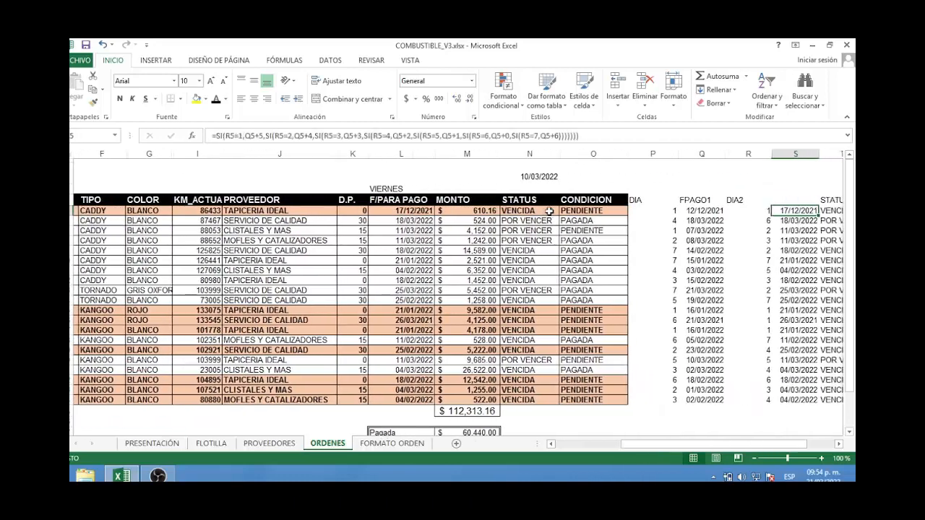
key(Left)
key(Right)
key(Right)
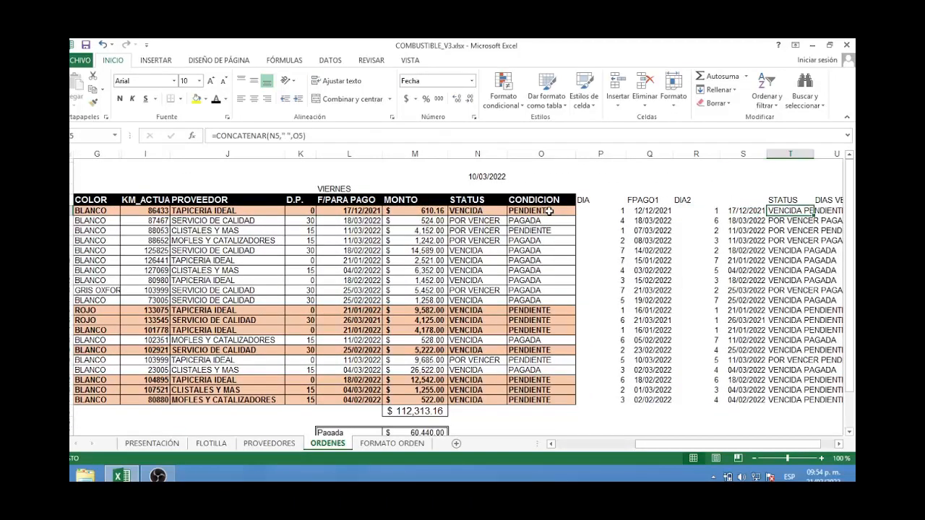
Examine the first order's DIA and DIA2 cells to compare the DIASEM weekday formulas on C5 and Q5.
key(Right)
key(Right)
key(Left)
key(Left)
key(Left)
key(Left)
key(Left)
key(Left)
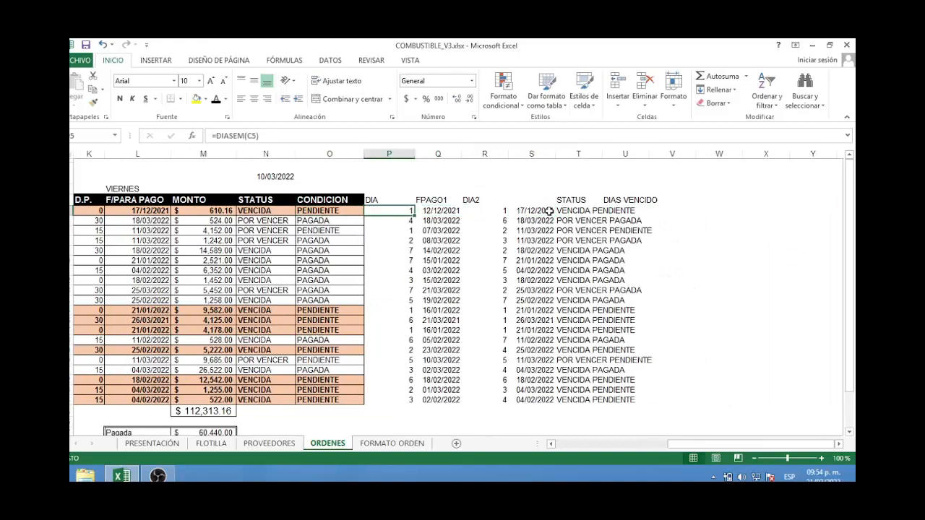
key(Right)
key(Right)
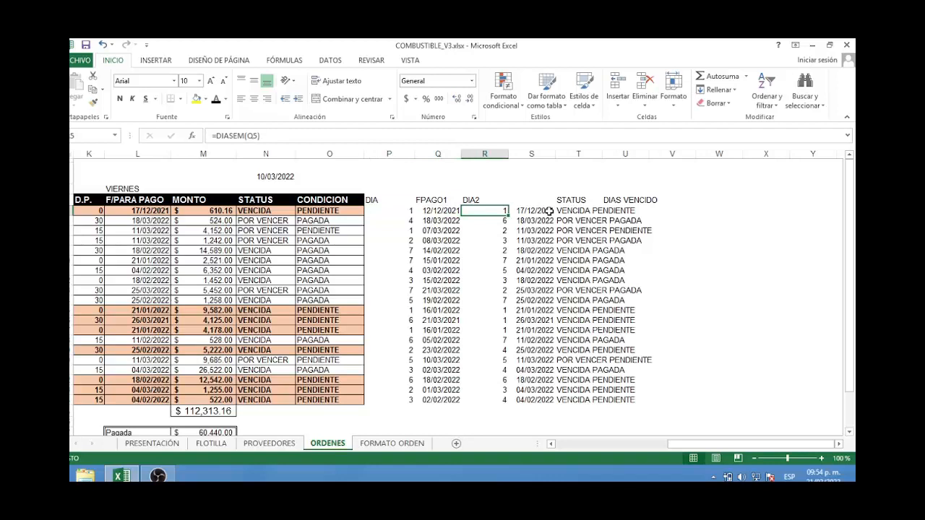
Compare the first order's FPAGO1 date with its DIA2 weekday number and the nested SI formula in S5.
key(Left)
key(Right)
key(Left)
key(Right)
key(Right)
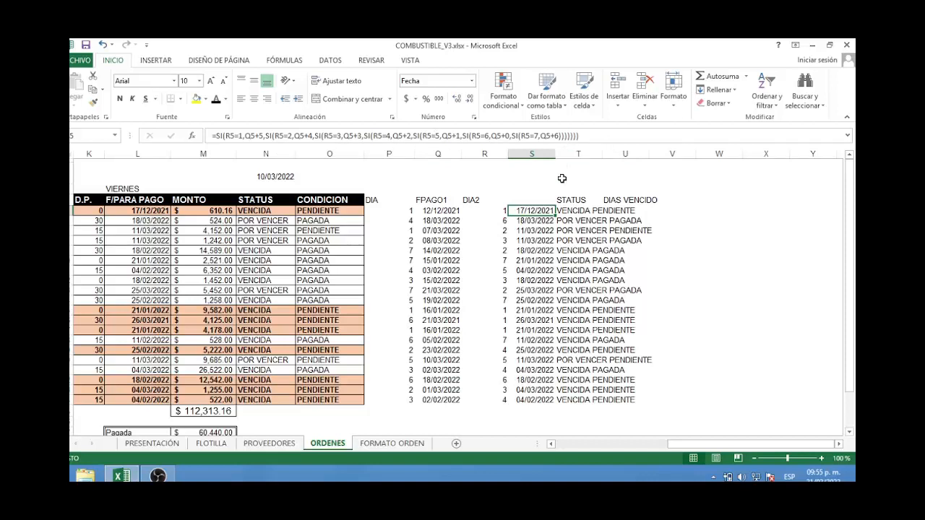
Examine the nested SI payment-date formulas in column S down to the last order in row 24.
click(538, 230)
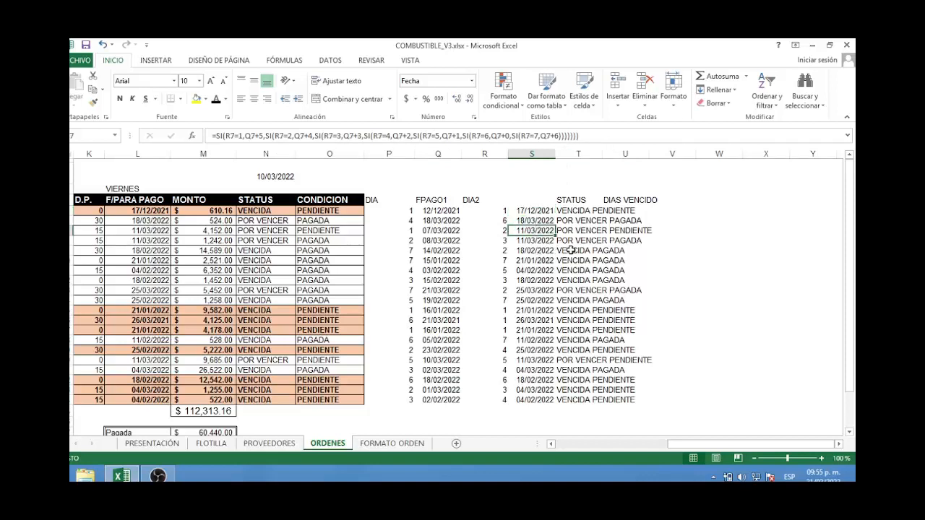
key(Up)
key(Up)
key(Down)
key(Down)
key(Down)
key(Down)
key(Down)
key(Down)
key(Down)
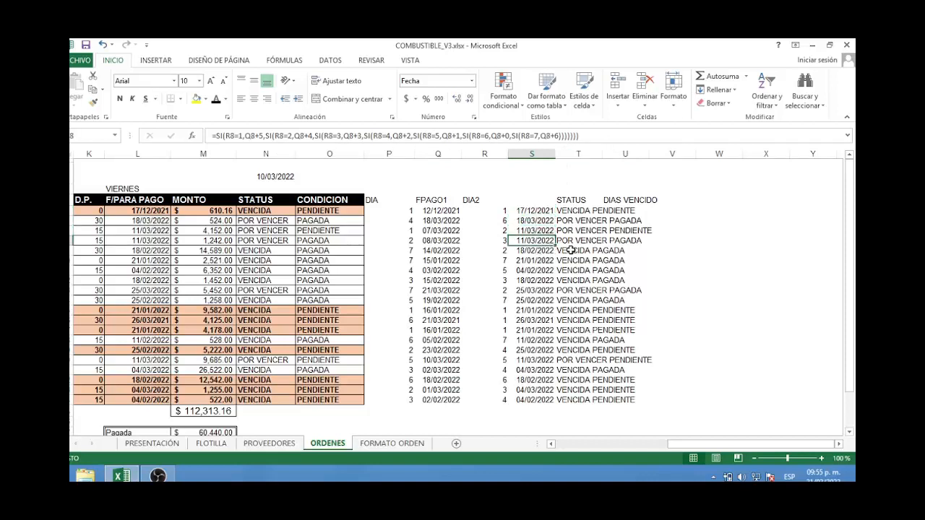
key(Down)
key(Down)
key(Down)
key(Down)
key(Down)
key(Down)
key(Down)
key(Down)
key(Down)
key(Down)
key(Down)
key(Down)
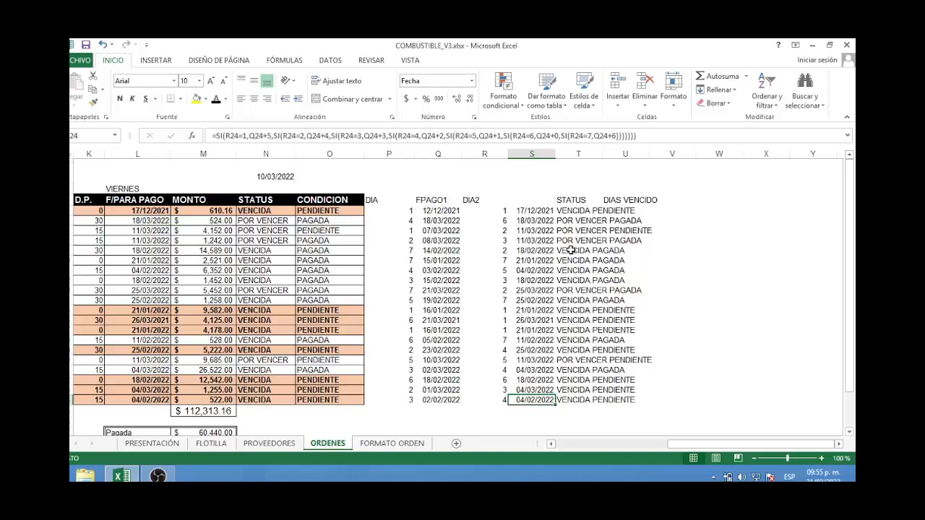
Review the column S payment dates from the last order back up to the first orders.
key(Up)
key(Up)
key(Up)
key(Up)
key(Up)
key(Up)
key(Up)
key(Up)
key(Up)
key(Up)
key(Up)
key(Up)
key(Up)
key(Up)
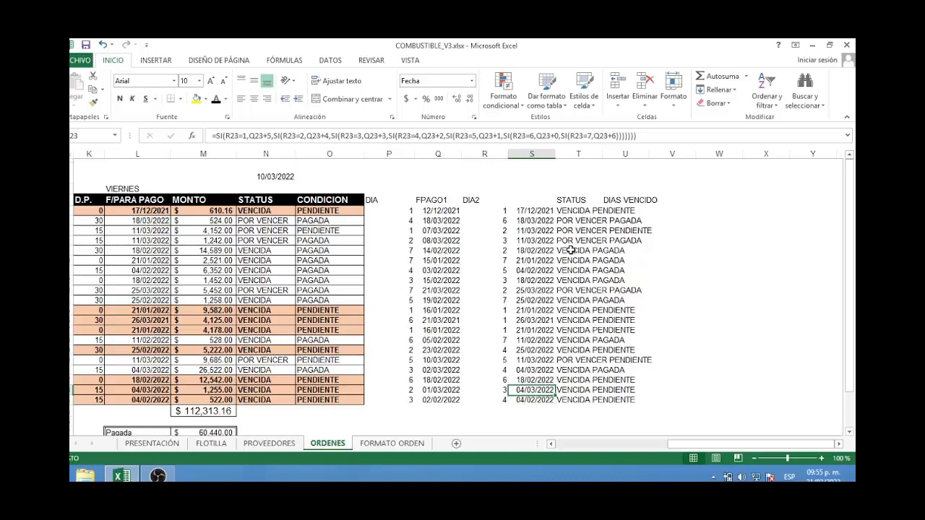
key(Up)
key(Up)
key(Up)
key(Up)
key(Up)
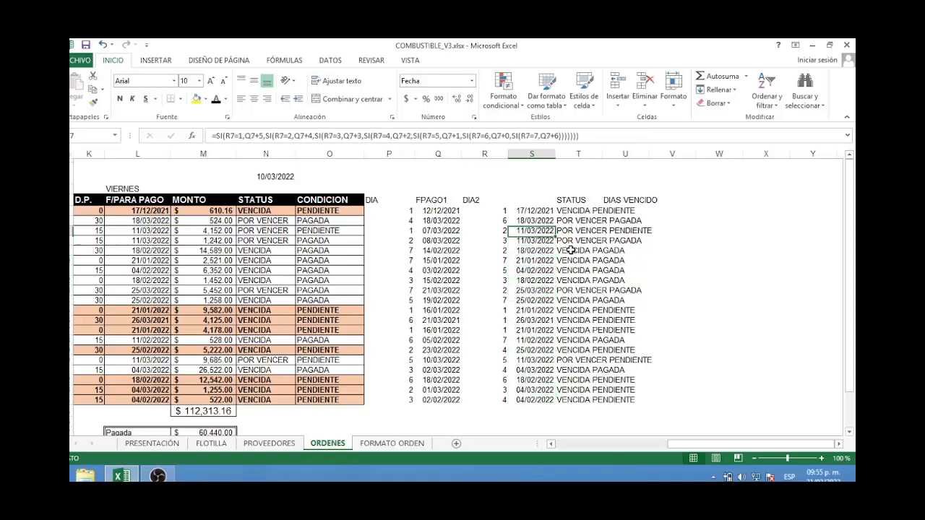
Inspect the first order's F/PARA PAGO cell and its reference to S5.
key(Left)
key(Left)
key(Left)
key(Left)
key(Left)
key(Left)
key(Left)
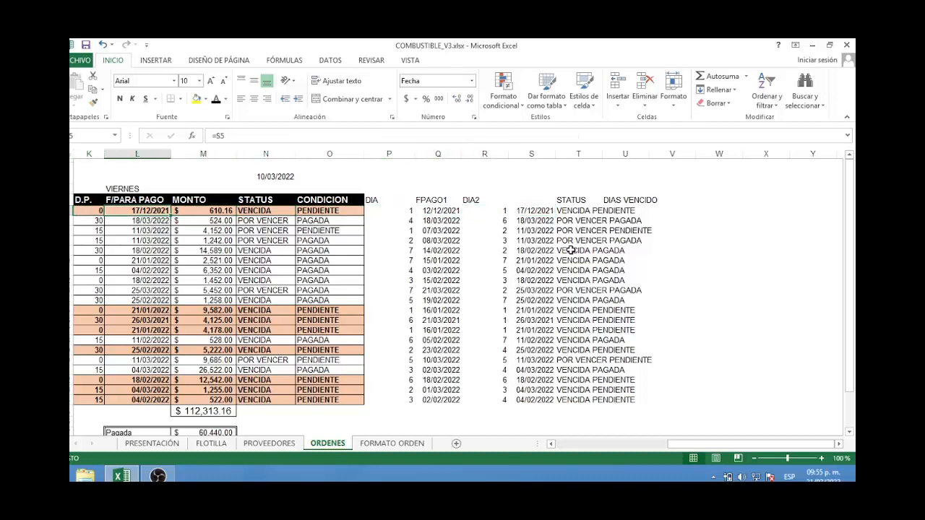
Recheck the nested SI formula in S5 against the first order's FPAGO1 formula, which adds C5 and K5.
key(Right)
key(Right)
key(Right)
key(Right)
key(Right)
key(Right)
key(Right)
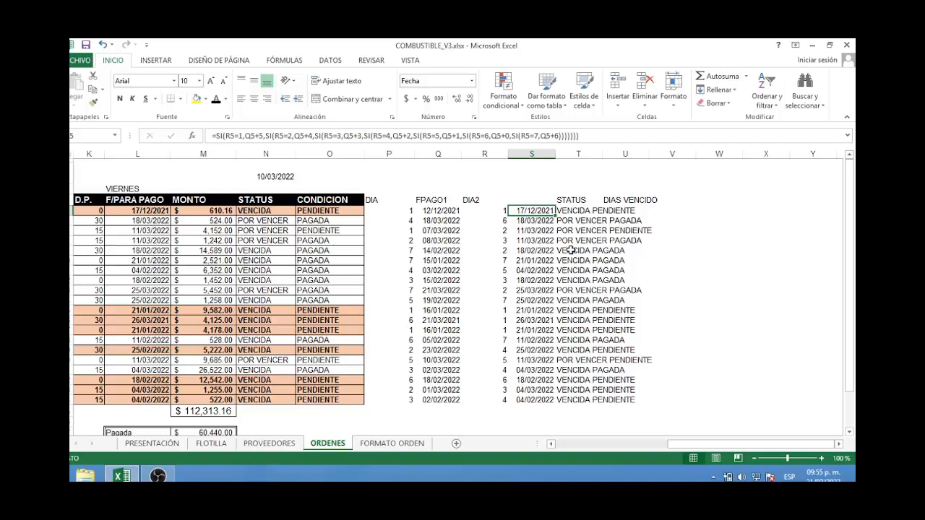
key(Left)
key(Left)
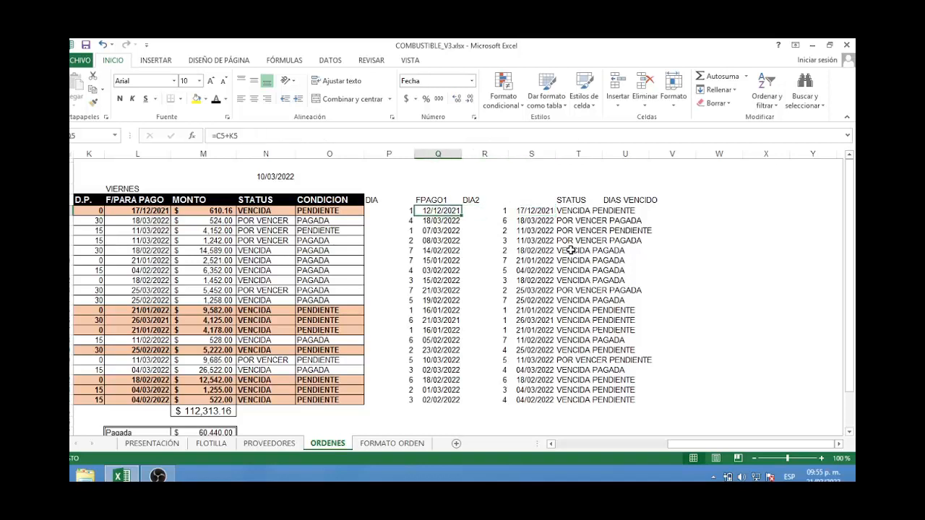
key(Right)
key(Right)
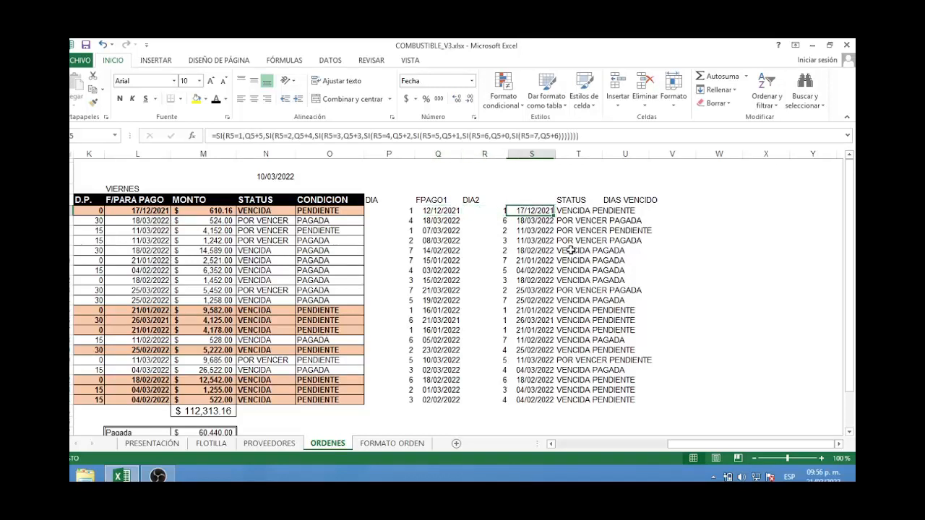
Examine the F/PARA PAGO references to column S for the orders down to the totals block.
key(Down)
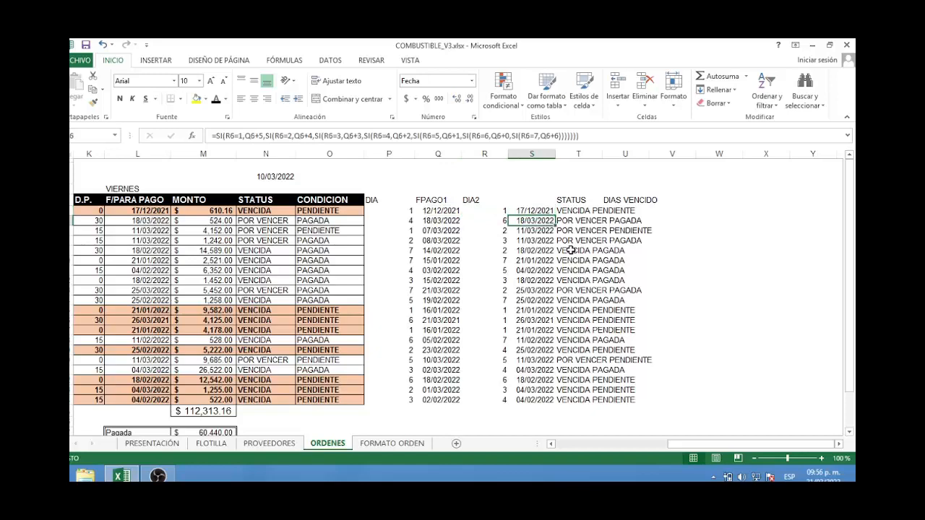
key(Left)
key(Left)
key(Left)
key(Left)
key(Left)
key(Left)
key(Left)
key(Down)
key(Down)
key(Down)
key(Down)
key(Down)
key(Down)
key(Down)
key(Down)
key(Down)
key(Down)
key(Down)
key(Down)
key(Down)
key(Down)
key(Down)
key(Down)
key(Down)
key(Down)
key(Down)
key(Down)
key(Down)
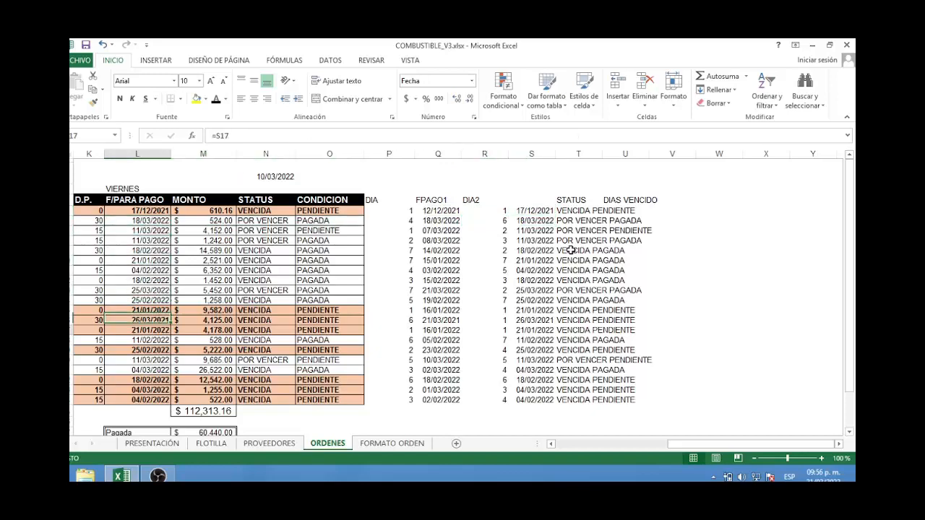
Inspect the SUMAR.SI formula that calculates the Total Vencido amount in M28.
key(Up)
key(Up)
key(Up)
key(Up)
key(Up)
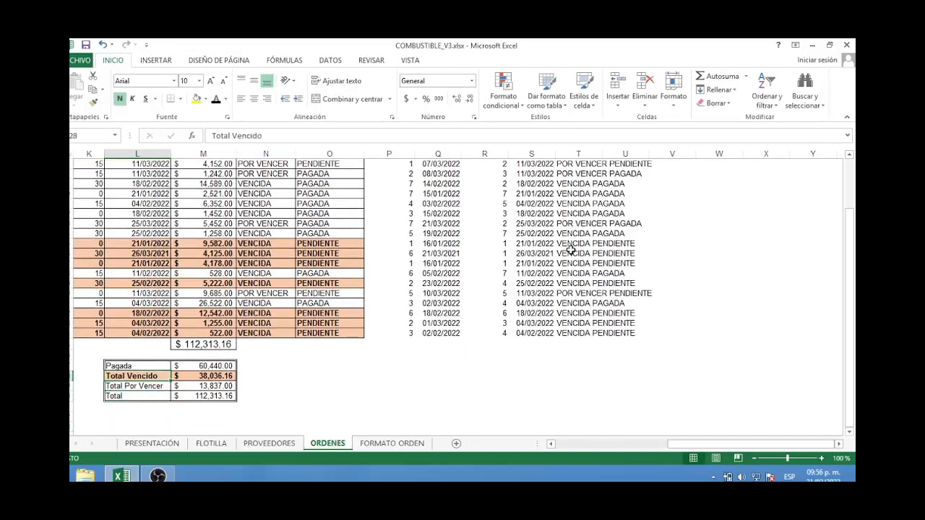
key(Right)
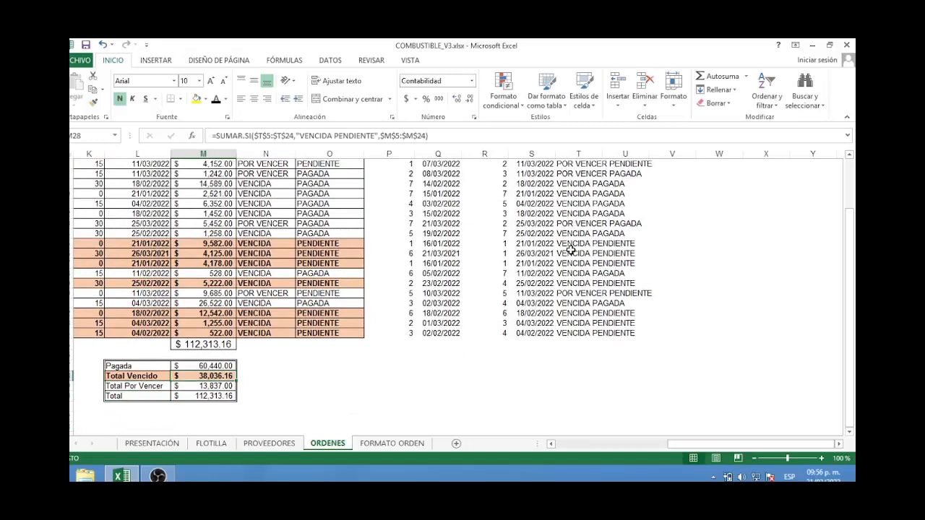
Examine the STATUS column's SI formulas, which compare each payment date with N2, from the last orders upward.
key(Down)
key(Up)
key(Up)
key(Up)
key(Up)
key(Right)
key(Up)
key(Up)
key(Up)
key(Up)
key(Up)
key(Up)
key(Up)
key(Up)
key(Up)
key(Up)
key(Up)
key(Up)
key(Up)
key(Up)
key(Up)
key(Up)
key(Up)
key(Up)
key(Up)
key(Up)
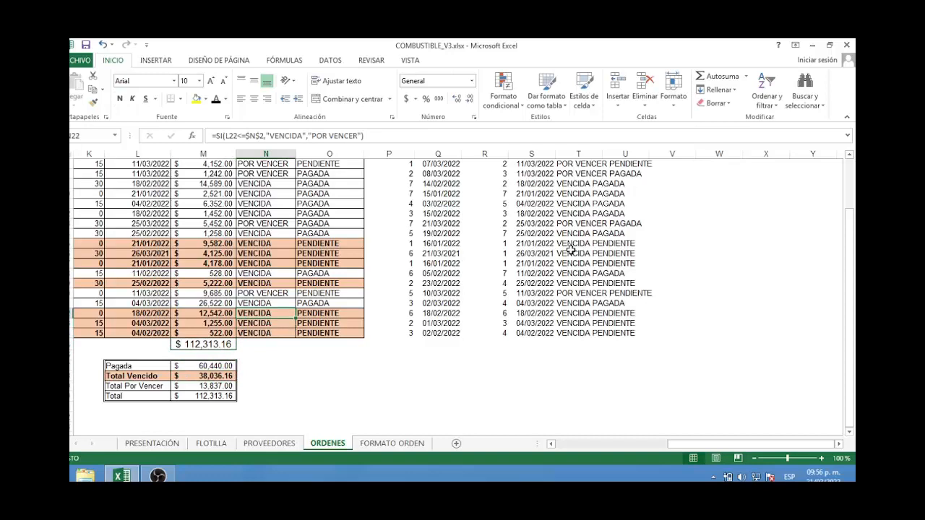
Review the STATUS formulas down to row 14 and check that order's CONDICION entry.
key(Down)
key(Down)
key(Down)
key(Down)
key(Down)
key(Down)
key(Down)
key(Down)
key(Down)
key(Down)
key(Down)
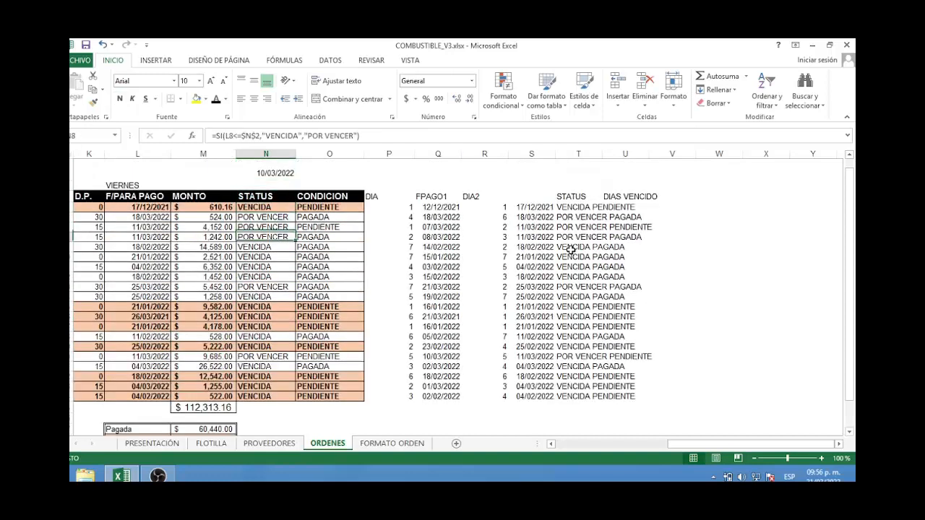
key(Down)
key(Right)
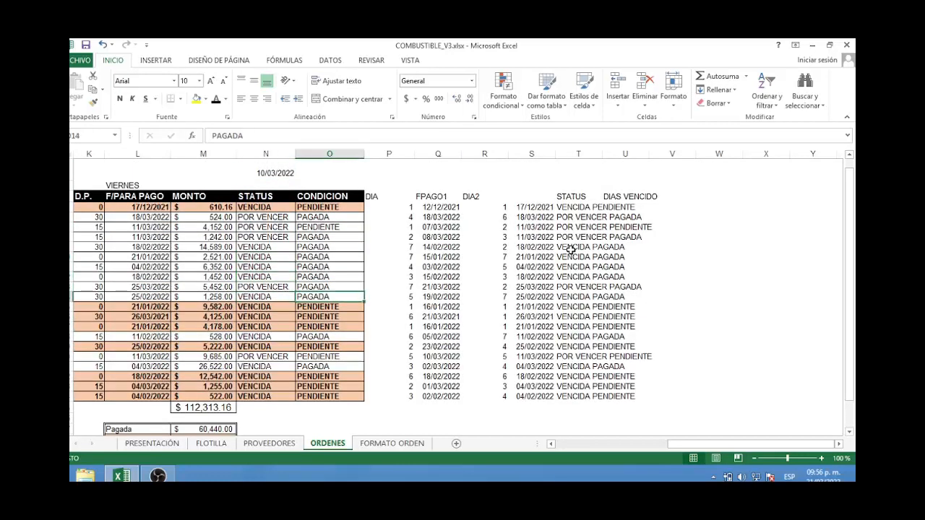
Review the PENDIENTE and PAGADA entries in the CONDICION column from row 15 up to the first order.
key(Down)
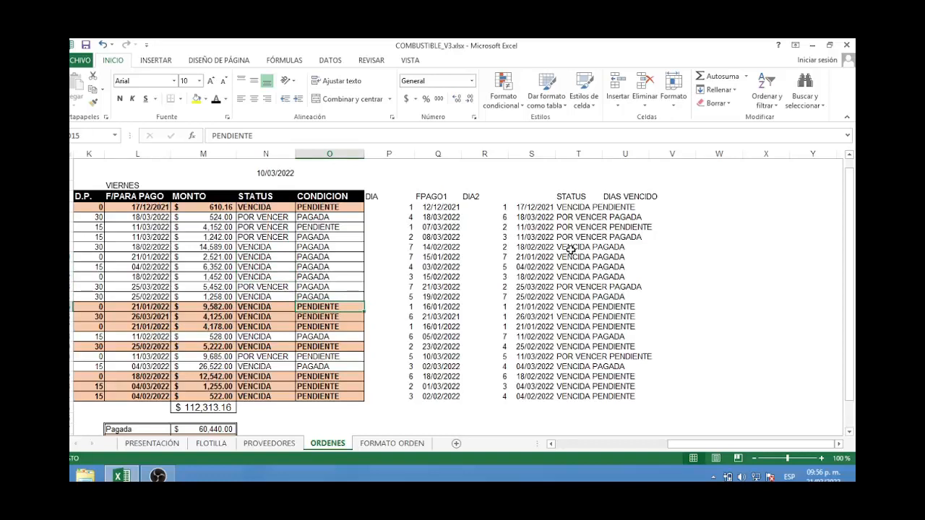
key(Up)
key(Up)
key(Up)
key(Up)
key(Up)
key(Up)
key(Up)
key(Up)
key(Up)
key(Up)
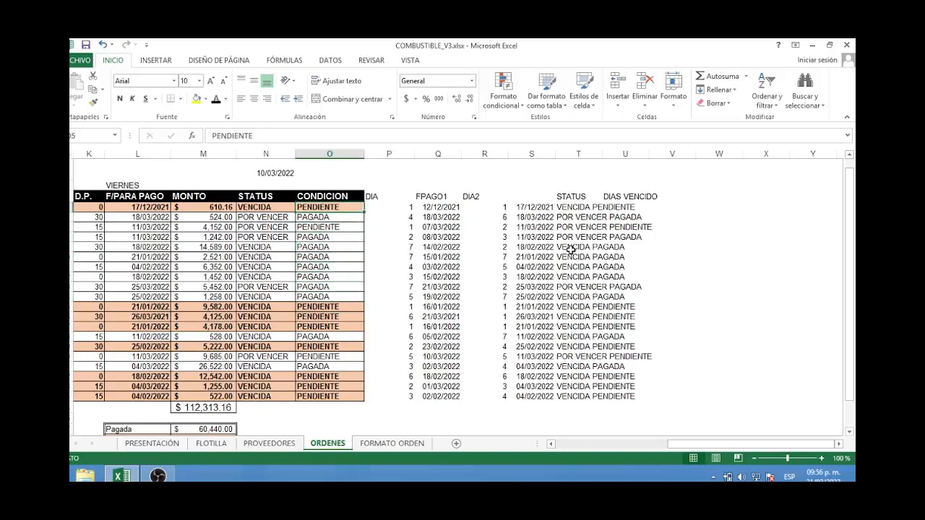
Inspect the CONCATENAR formulas in helper column T that join STATUS and CONDICION for the first three orders.
key(Left)
key(Right)
key(Right)
key(Right)
key(Right)
key(Right)
key(Right)
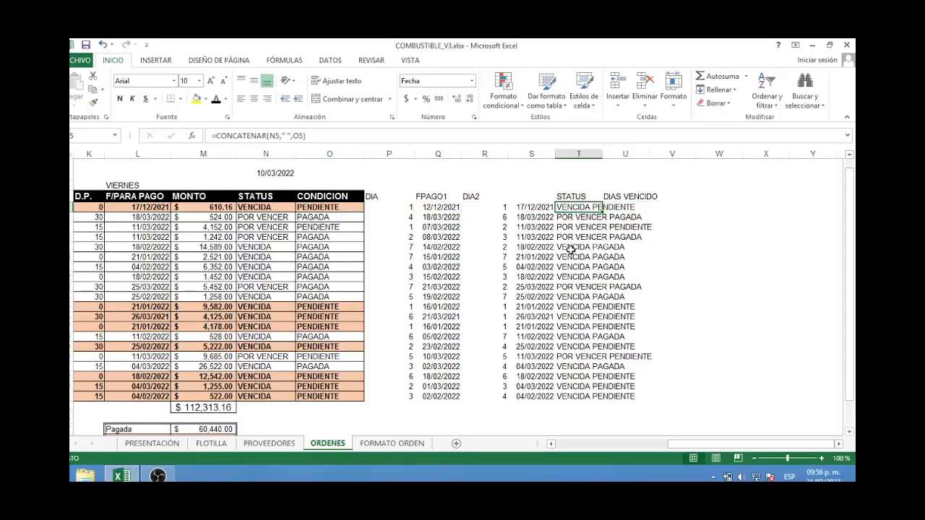
key(Right)
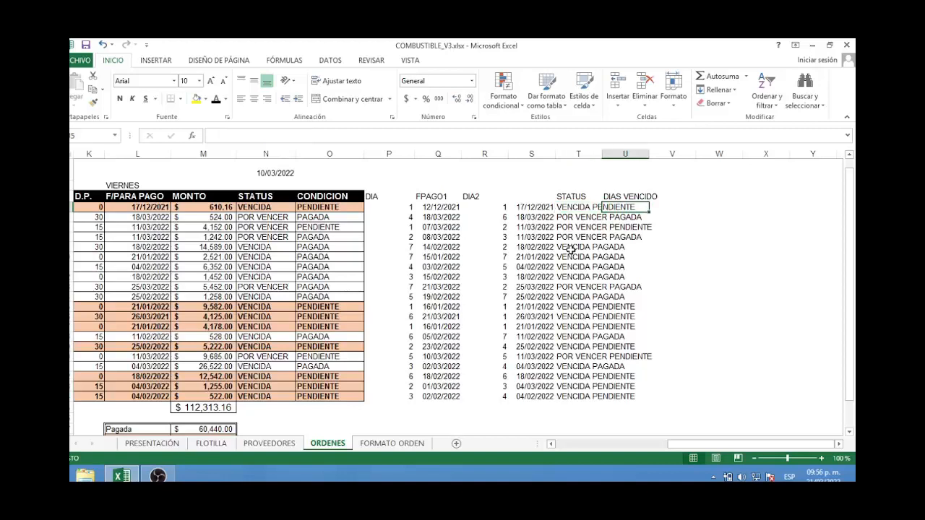
key(Left)
key(Down)
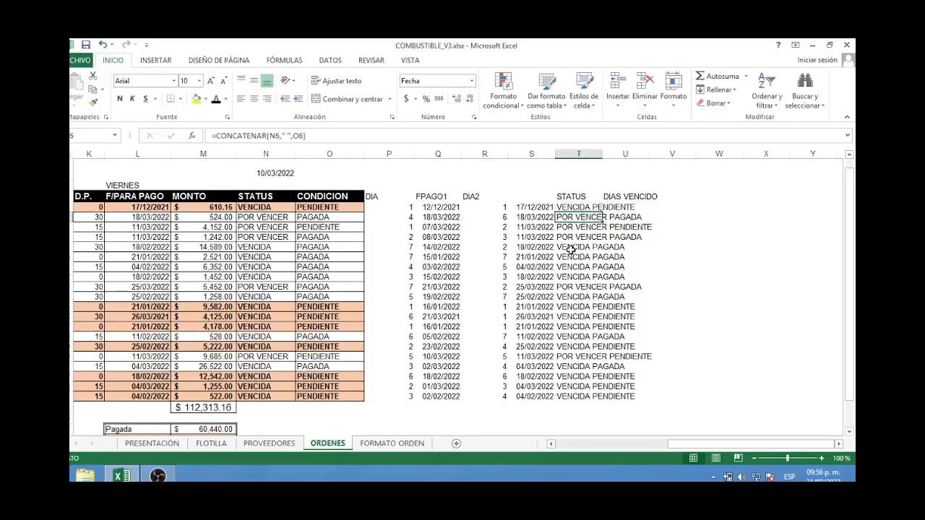
key(Right)
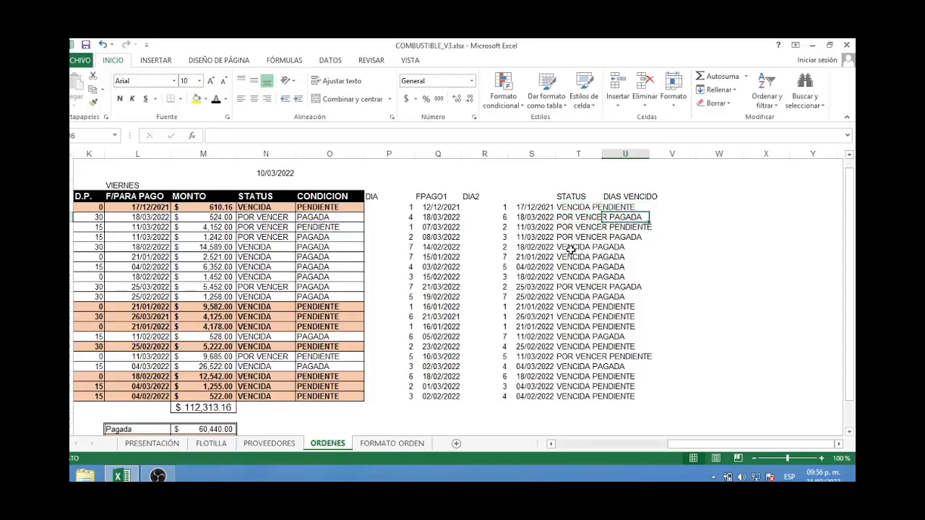
key(Down)
key(Left)
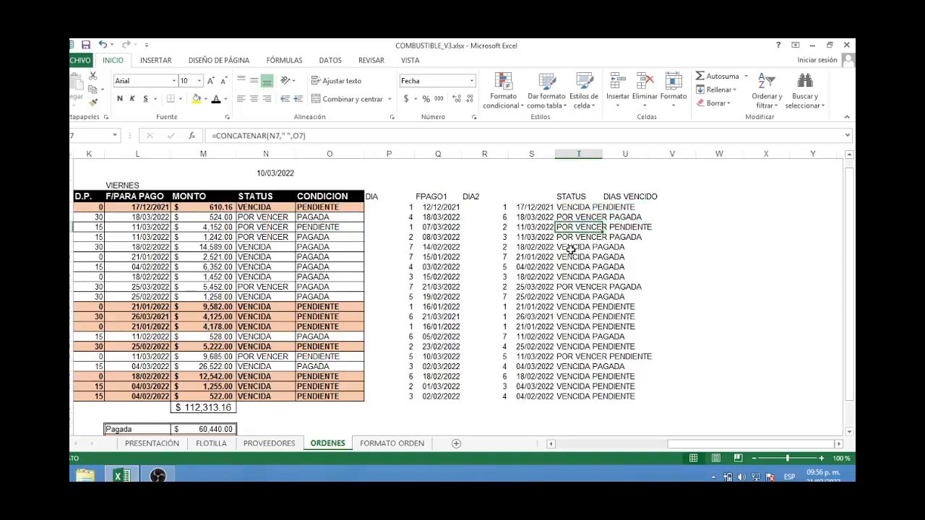
key(Up)
key(Up)
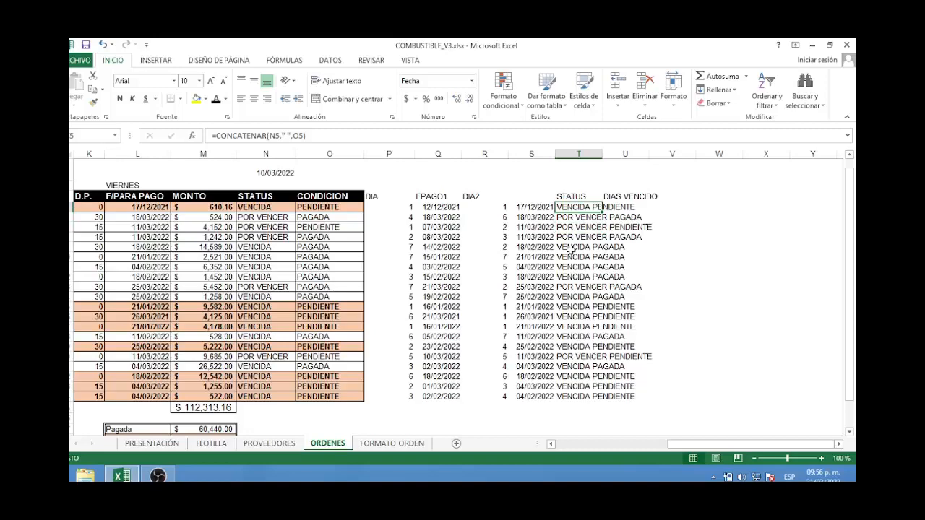
Review the remaining CONCATENAR formulas down helper column T to below the last order.
key(Down)
key(Down)
key(Down)
key(Down)
key(Down)
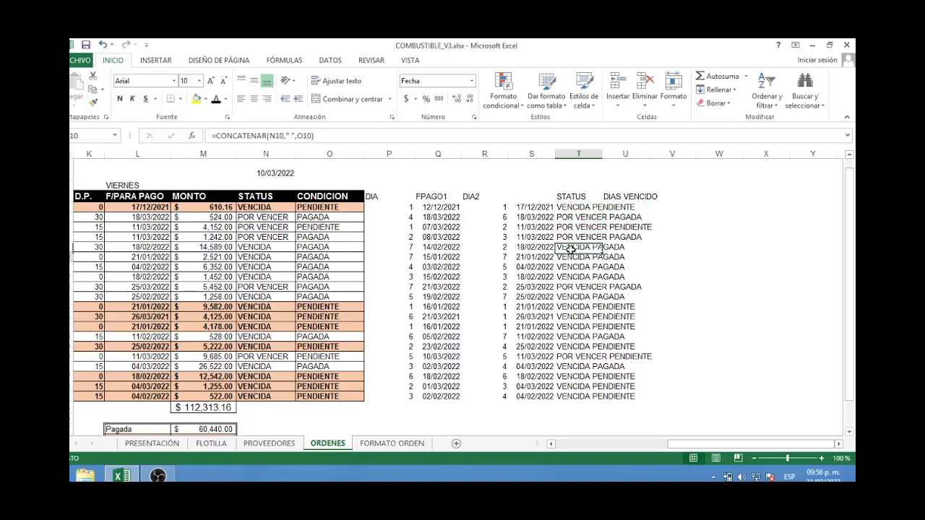
key(Down)
key(Down)
key(Down)
key(Down)
key(Down)
key(Down)
key(Down)
key(Down)
key(Down)
key(Down)
key(Down)
key(Down)
key(Down)
key(Down)
key(Down)
key(Down)
key(Down)
key(Down)
key(Down)
Return to the Total Vencido row of the summary table below the orders.
key(Left)
key(Left)
key(Left)
key(Left)
key(Left)
key(Left)
key(Left)
key(Left)
key(Left)
key(Left)
key(Left)
key(Left)
key(Left)
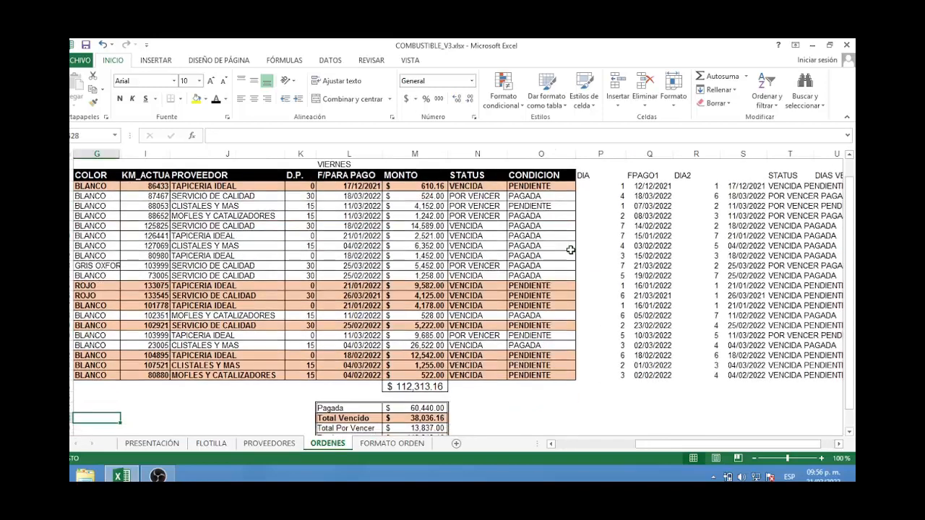
key(Right)
key(Right)
key(Right)
key(Right)
key(Right)
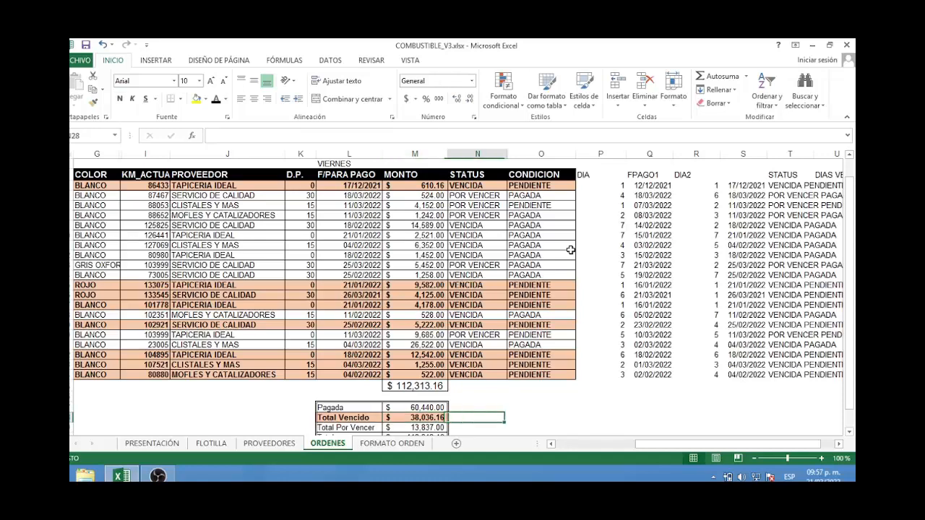
Review the MONTO and STATUS entries from the last orders up to row 10.
key(Up)
key(Up)
key(Up)
key(Up)
key(Up)
key(Up)
key(Up)
key(Up)
key(Up)
key(Up)
key(Up)
key(Up)
key(Up)
key(Up)
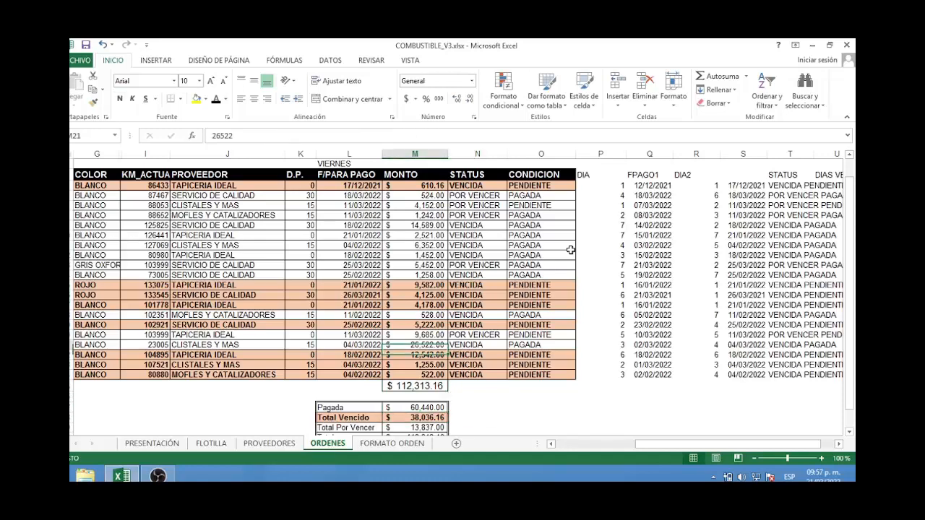
key(Right)
key(Up)
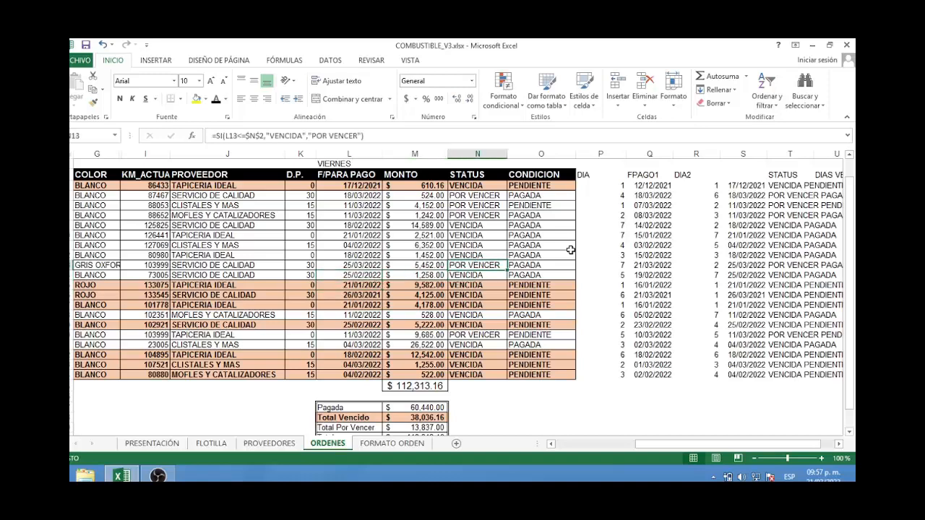
key(Left)
key(Left)
key(Up)
key(Right)
key(Up)
key(Up)
key(Up)
key(Up)
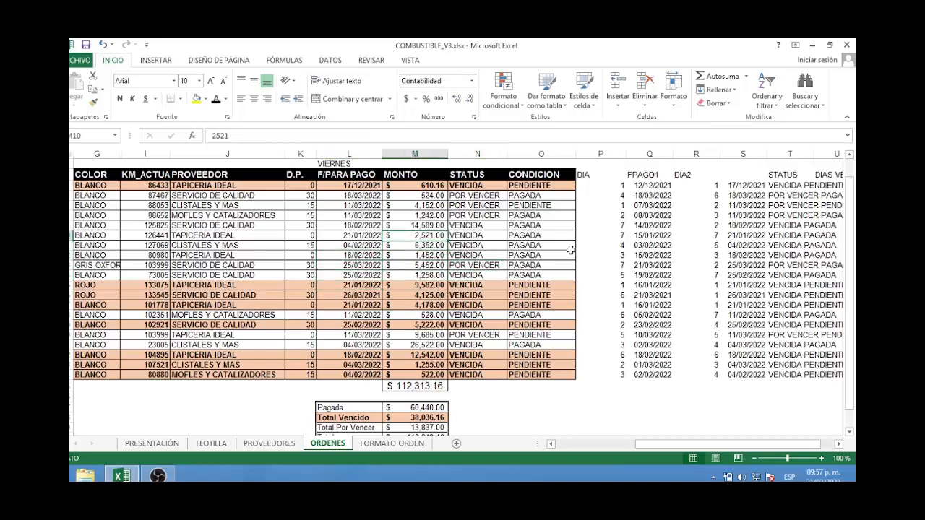
Check the Total Vencido formula in M28, which sums MONTO for orders marked VENCIDA PENDIENTE.
key(Down)
key(Down)
key(Down)
key(Down)
key(Down)
key(Down)
key(Down)
key(Down)
key(Down)
key(Down)
key(Down)
key(Down)
key(Down)
key(Down)
key(Down)
key(Down)
key(Down)
key(Down)
key(Down)
key(Down)
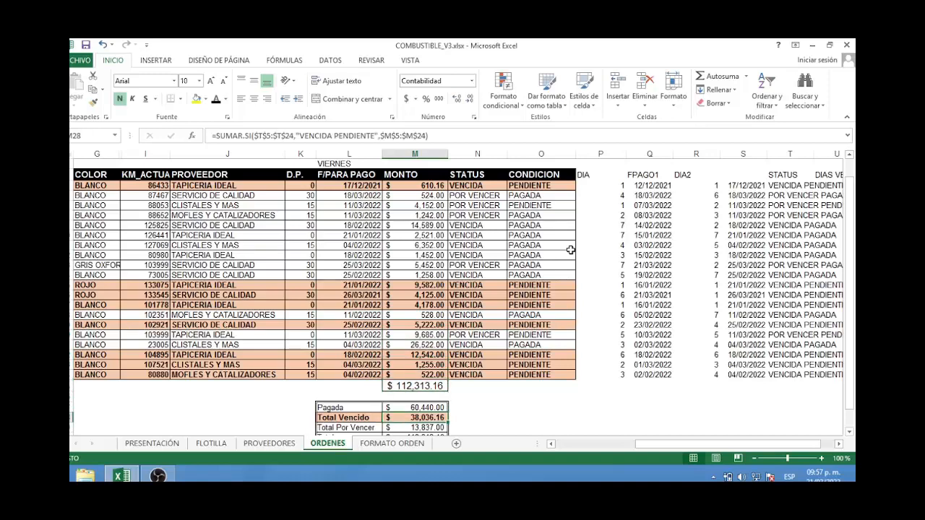
Inspect the Total Por Vencer SUMAR.SI formula in M29 and the SUMA formula for the Total in M30.
key(Down)
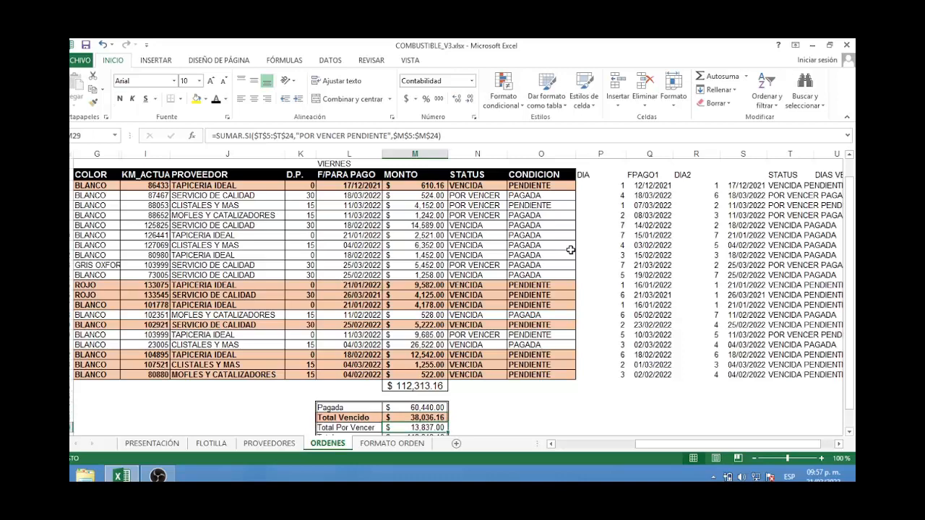
scroll(570, 249, down, 1)
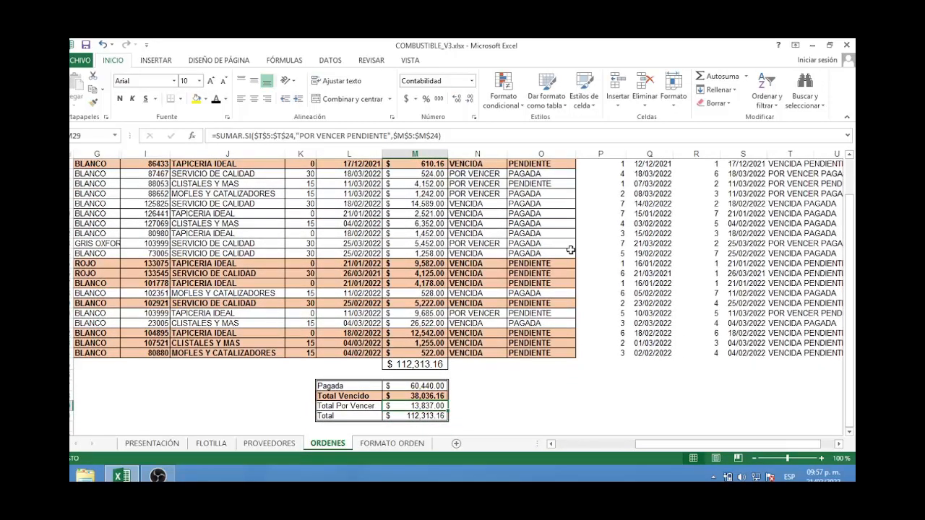
key(Right)
key(Left)
key(Up)
key(Left)
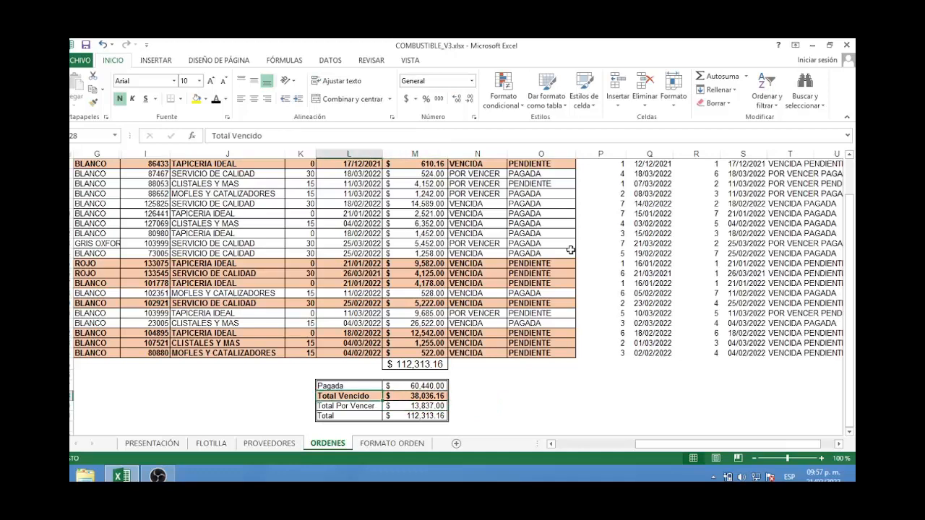
key(Right)
key(Left)
key(Right)
key(Down)
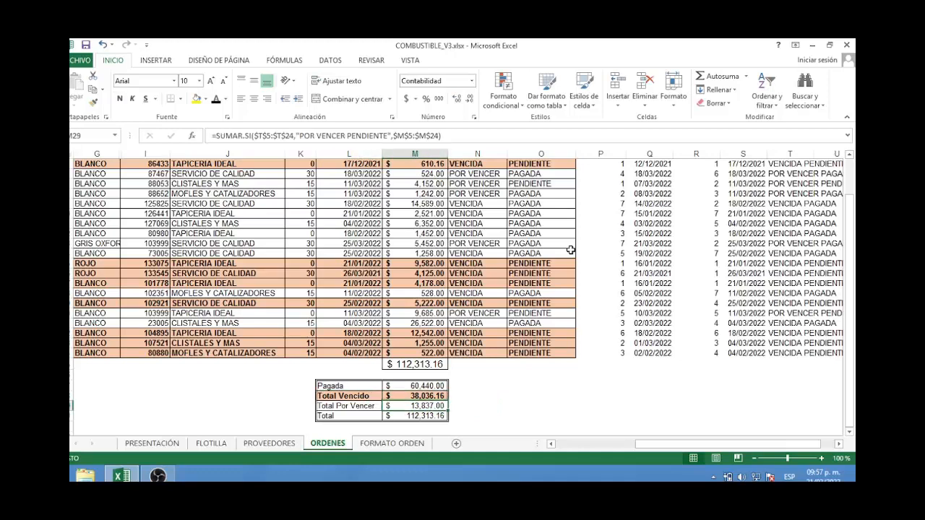
key(Down)
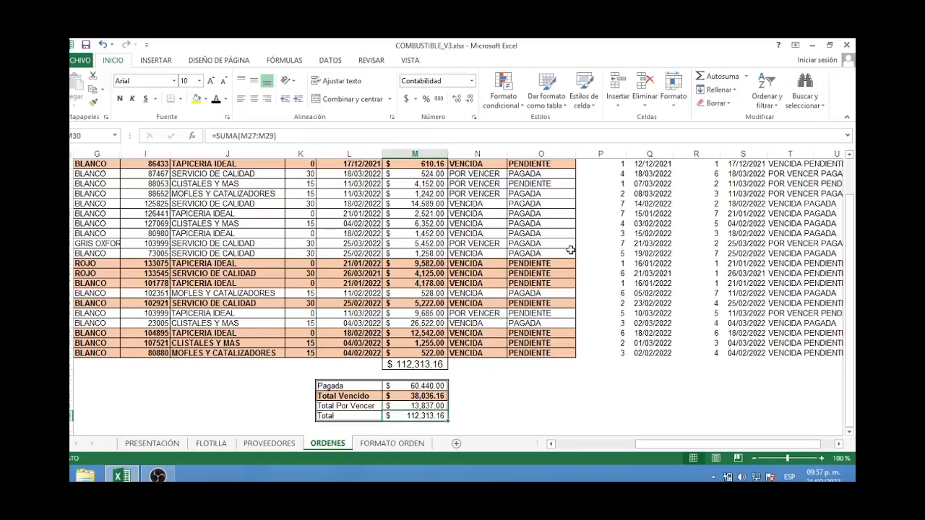
Review the PAGADA and PENDIENTE entries in the CONDICION column from the last orders up to row 9.
key(Up)
key(Up)
key(Up)
key(Right)
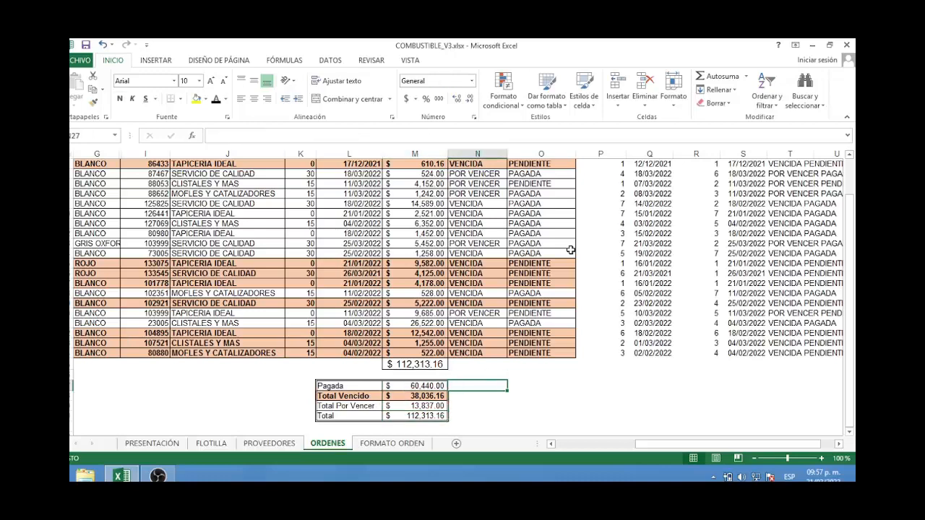
key(Up)
key(Up)
key(Up)
key(Up)
key(Right)
key(Up)
key(Up)
key(Up)
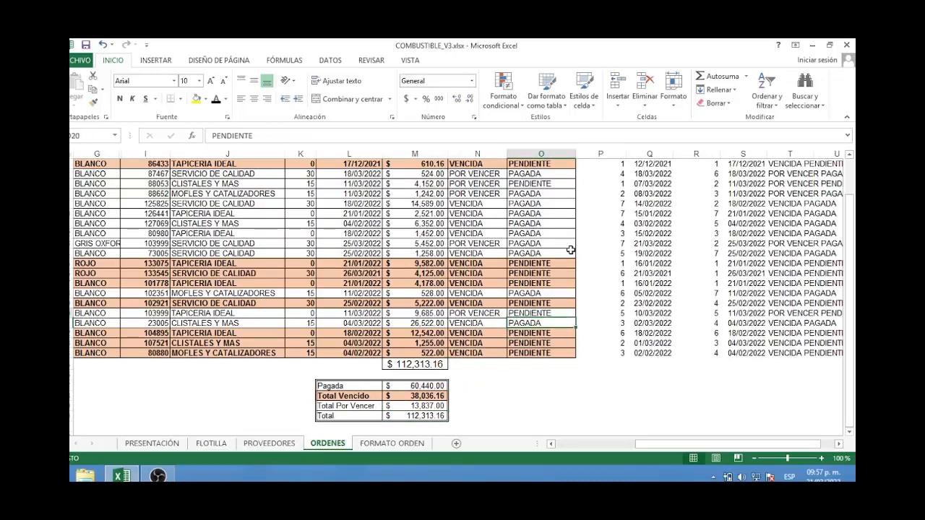
key(Up)
key(Up)
key(Up)
key(Up)
key(Up)
key(Up)
key(Up)
key(Up)
key(Up)
key(Up)
key(Up)
key(Up)
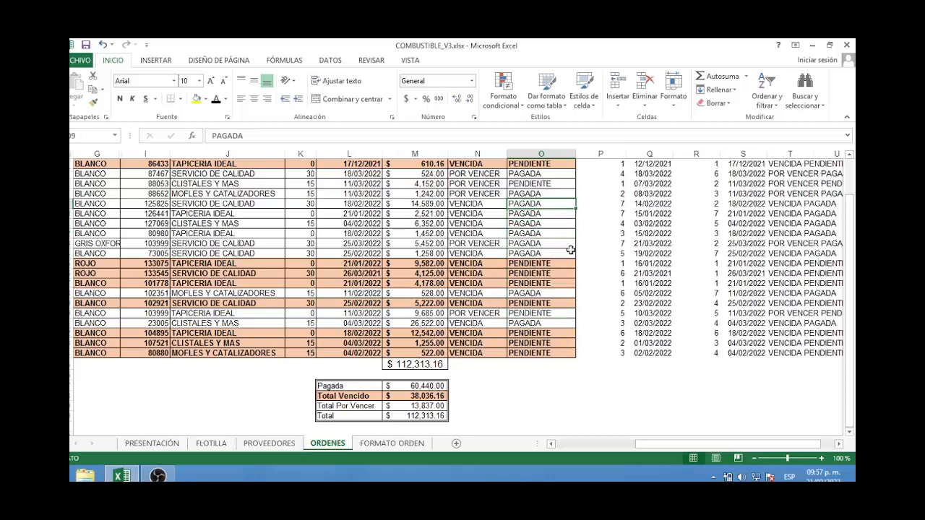
Inspect the SUMAR.SI formula in M27 that calculates the Pagada amount from the CONDICION column.
key(Down)
key(Down)
key(Down)
key(Down)
key(Down)
key(Down)
key(Down)
key(Down)
key(Down)
key(Down)
key(Down)
key(Down)
key(Down)
key(Down)
key(Down)
key(Down)
key(Down)
key(Down)
key(Down)
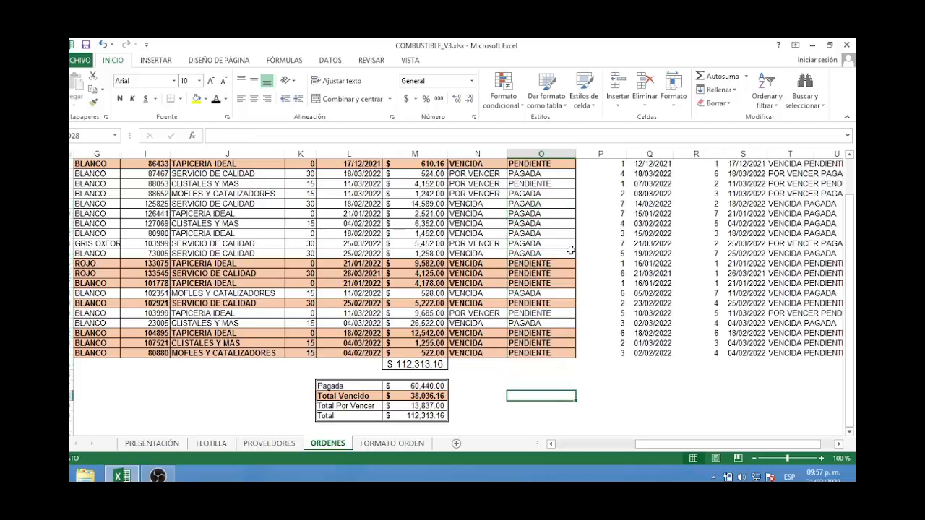
key(Left)
key(Left)
key(Left)
key(Up)
key(Right)
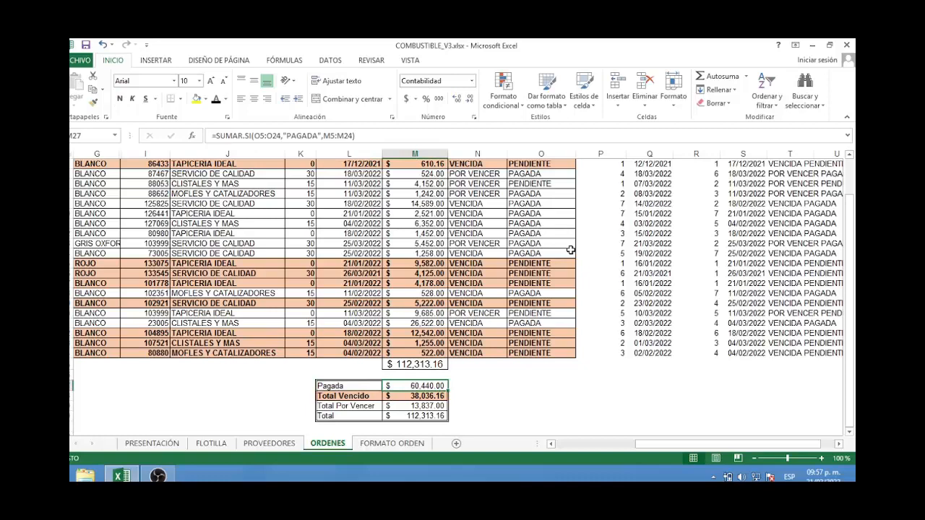
Inspect the SUMAR.SI formulas in M28 and M29 and the SUMA formula for the MONTO column in M25.
key(Down)
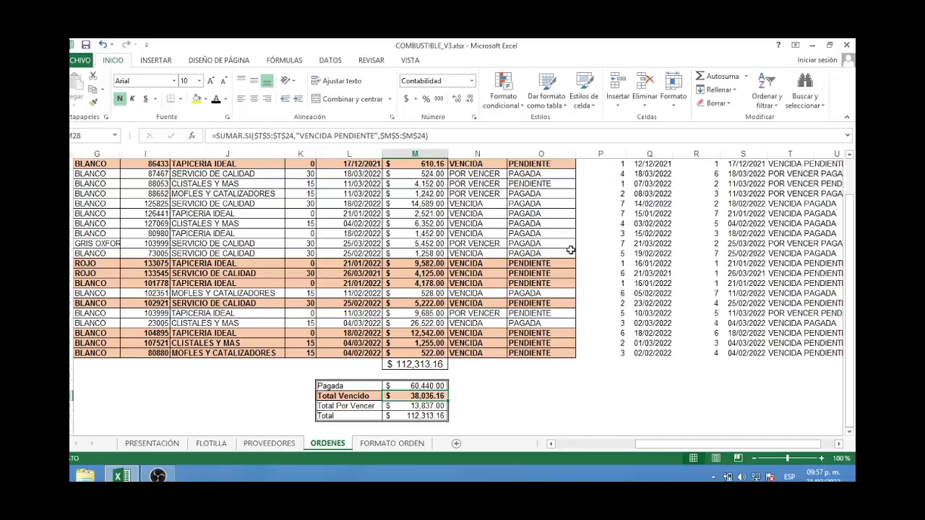
key(Down)
key(Up)
key(Up)
key(Up)
key(Up)
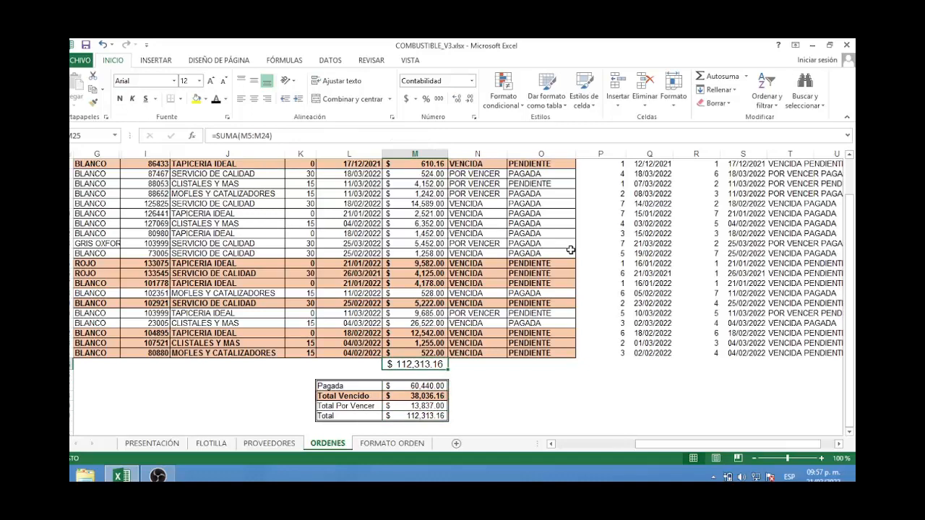
Hide the helper data in columns P to V, down to row 27, by setting its font colour to white.
key(Right)
key(Right)
key(Right)
key(Right)
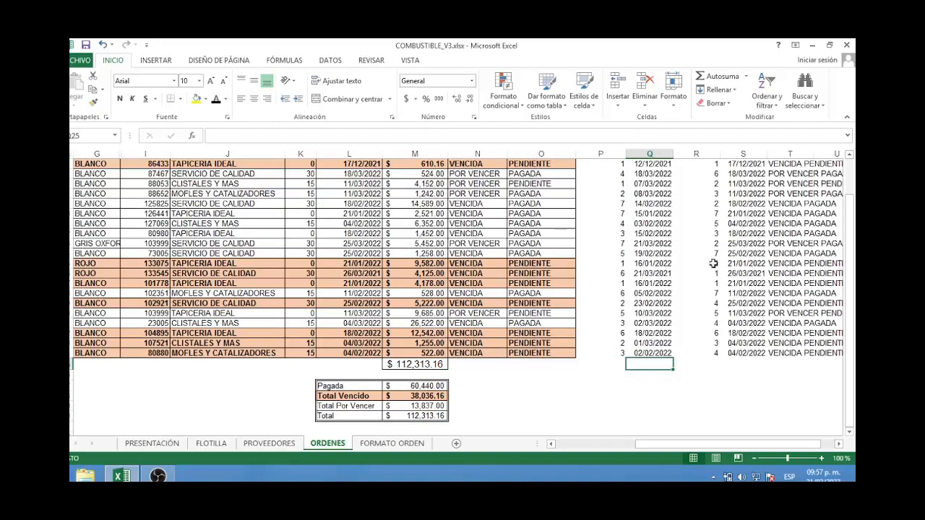
click(839, 444)
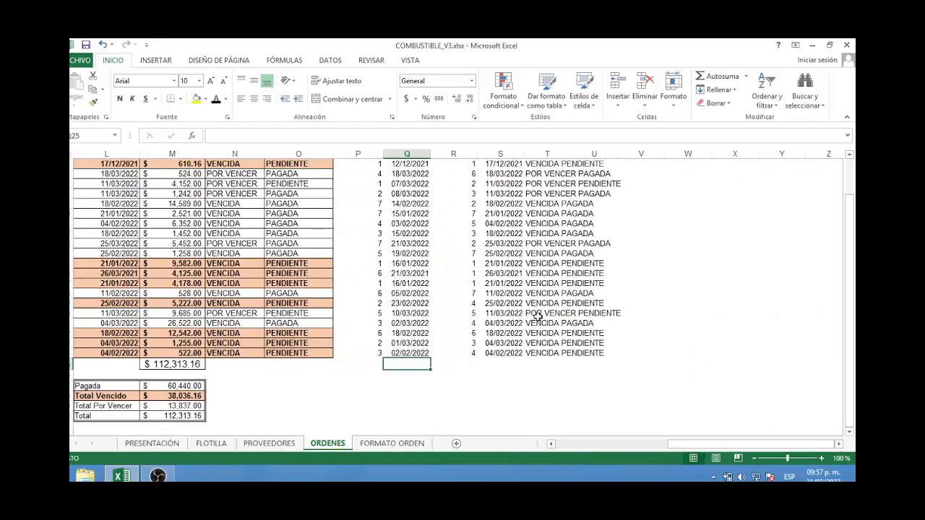
drag(641, 154, 378, 134)
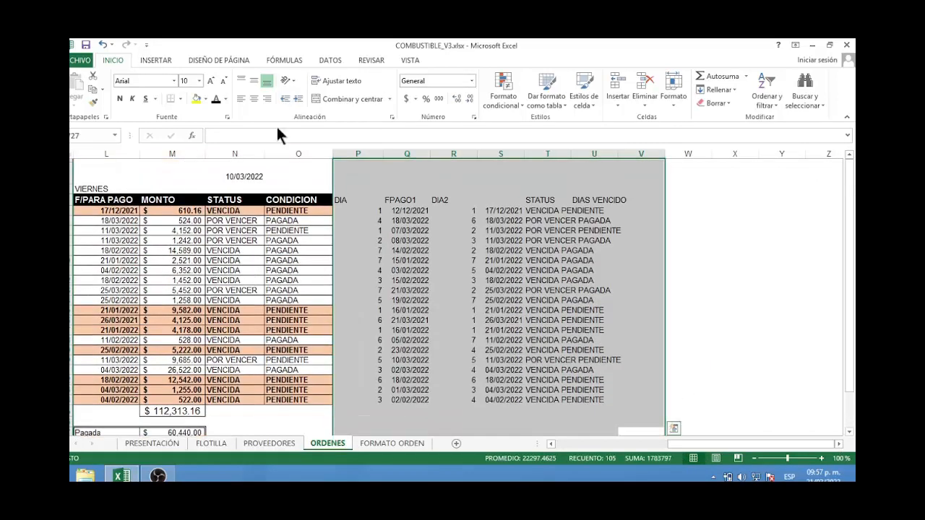
click(226, 99)
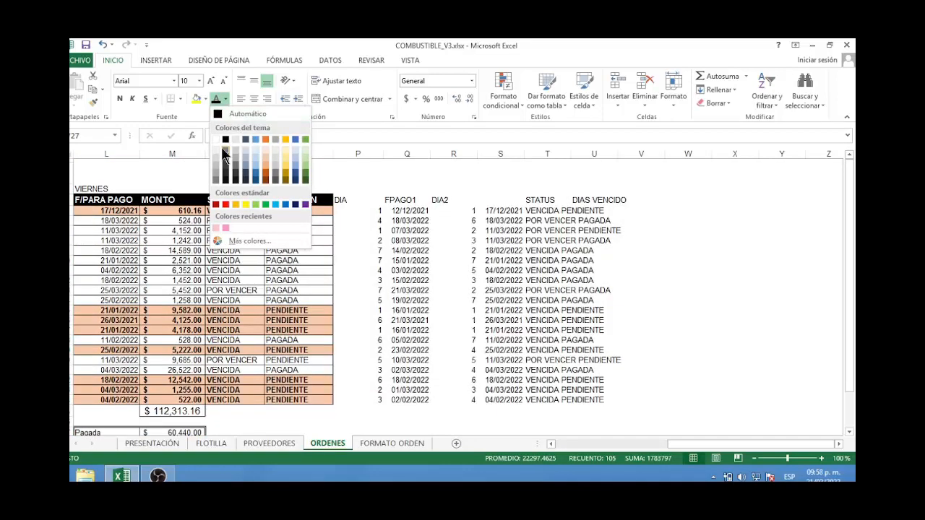
click(216, 138)
scroll(516, 265, down, 5)
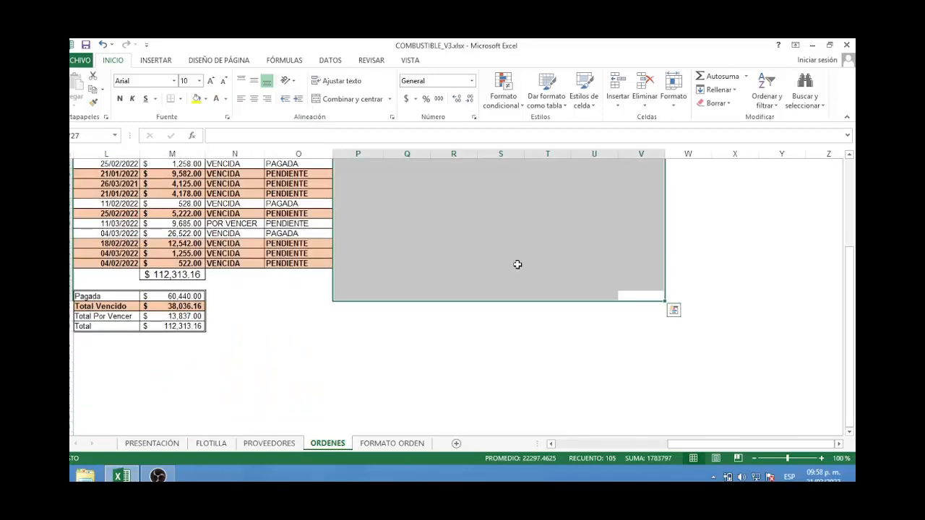
click(527, 322)
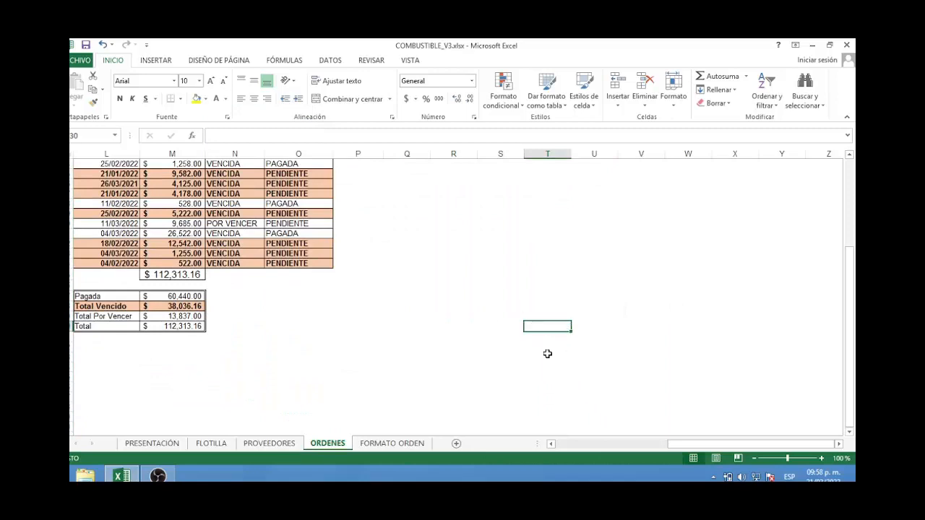
Return to the order columns, and check the nested SI weekday formula for Programación de pago on the FORMATO ORDEN sheet.
key(Left)
key(Left)
key(Left)
key(Left)
key(Left)
key(Left)
key(Left)
key(Left)
key(Left)
key(Left)
key(Left)
key(Left)
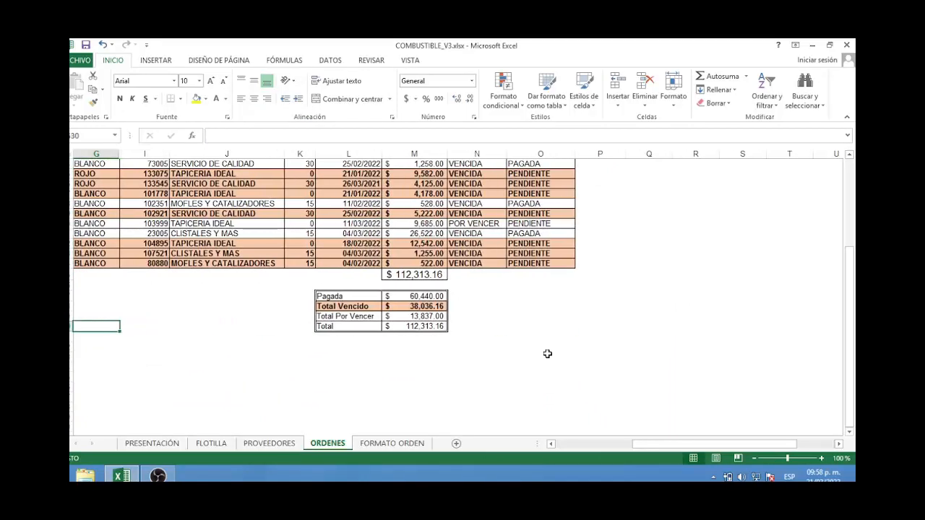
click(415, 446)
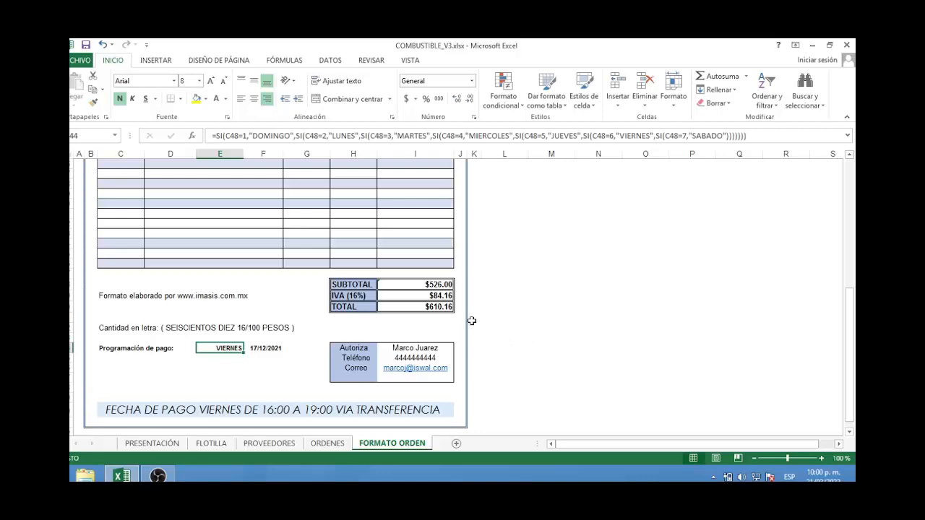
Review the work order form from the payment schedule up to its header, including the ART-003 item row.
key(Up)
key(Up)
key(Up)
key(Up)
key(Up)
key(Up)
key(Up)
key(Up)
key(Up)
key(Up)
key(Up)
key(Up)
key(Up)
key(Up)
key(Up)
key(Up)
key(Up)
key(Up)
key(Up)
key(Up)
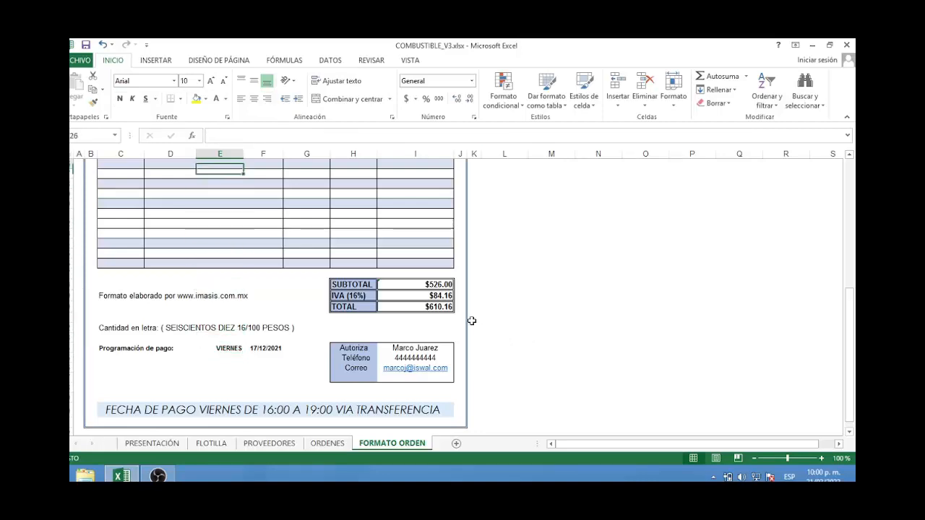
key(Up)
key(Up)
key(Up)
key(Up)
key(Up)
key(Down)
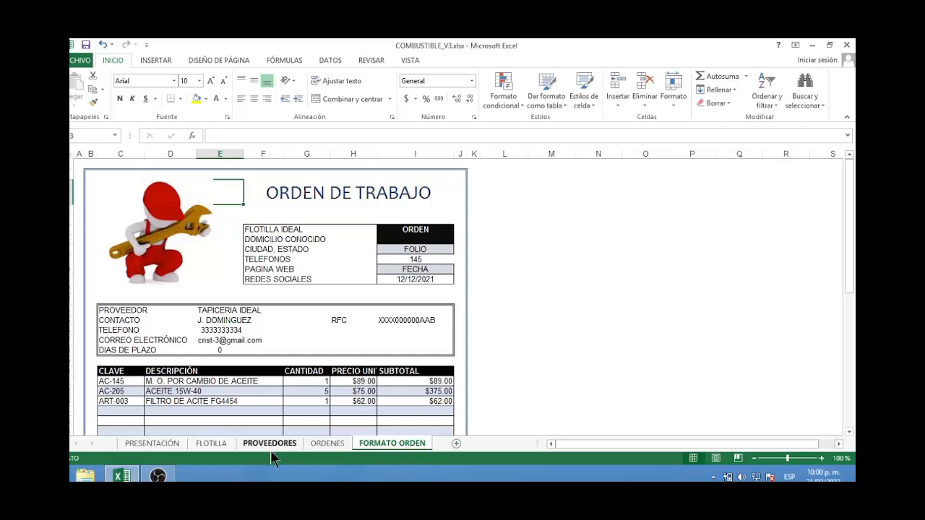
click(253, 401)
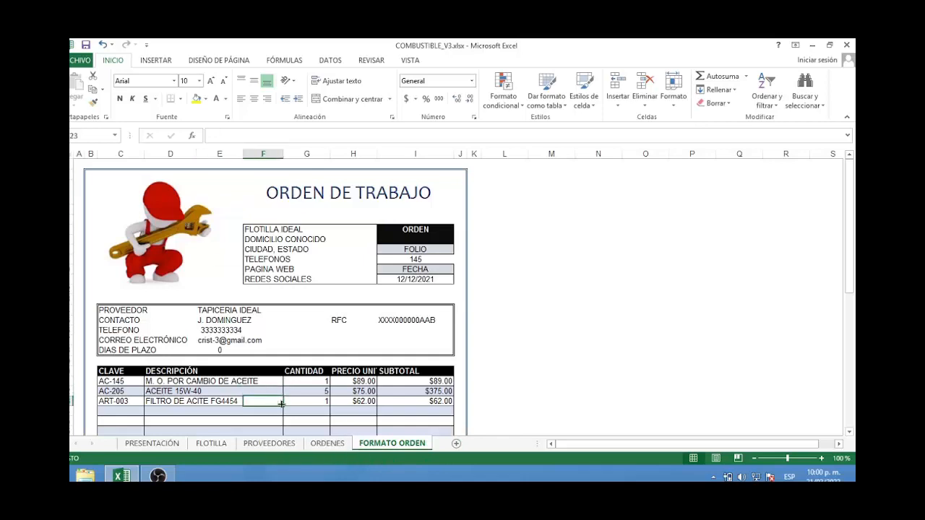
click(133, 401)
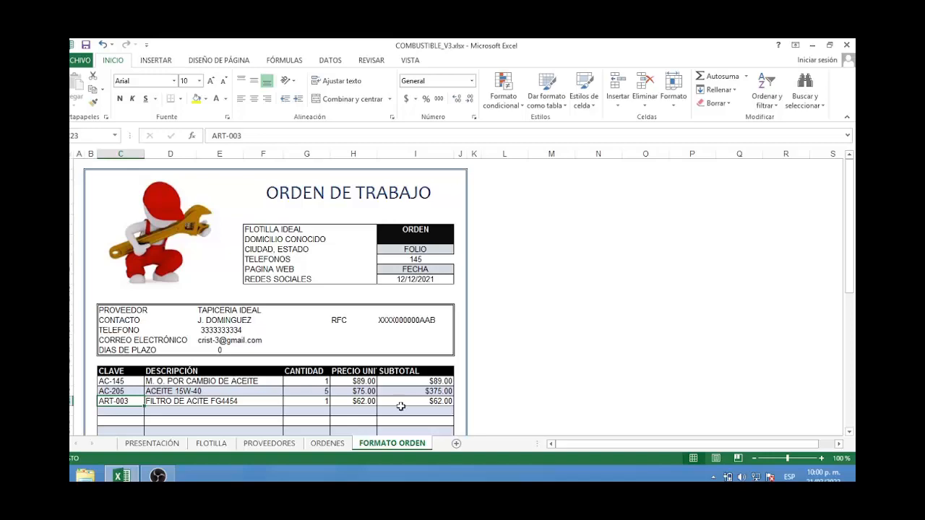
On the ORDENES sheet, set the font colour of the hidden helper data in columns P to V to Automático.
click(323, 445)
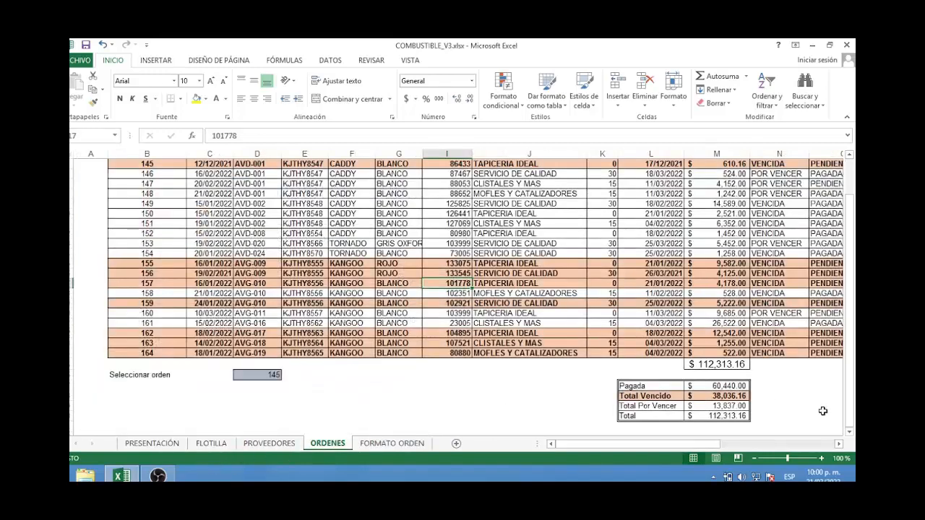
click(837, 444)
click(838, 445)
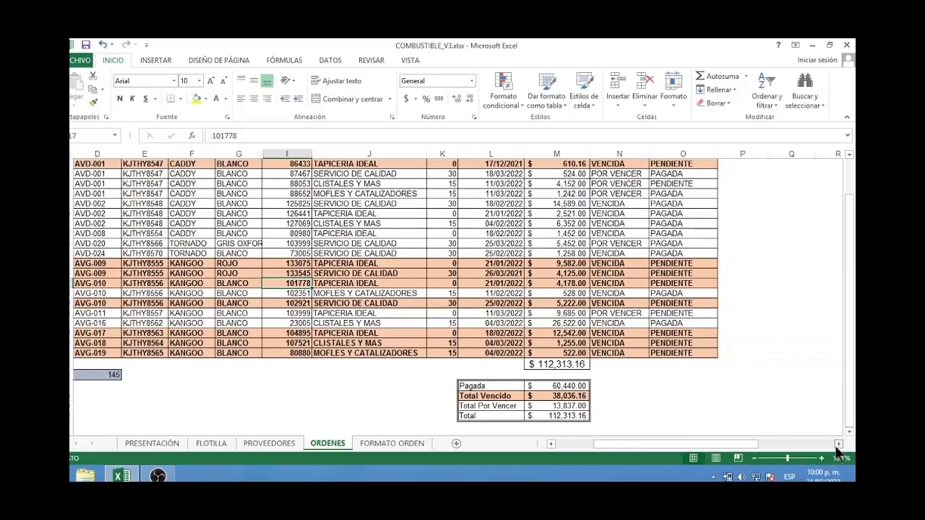
click(838, 445)
click(838, 445)
click(838, 445)
click(838, 445)
click(838, 445)
drag(787, 396, 484, 150)
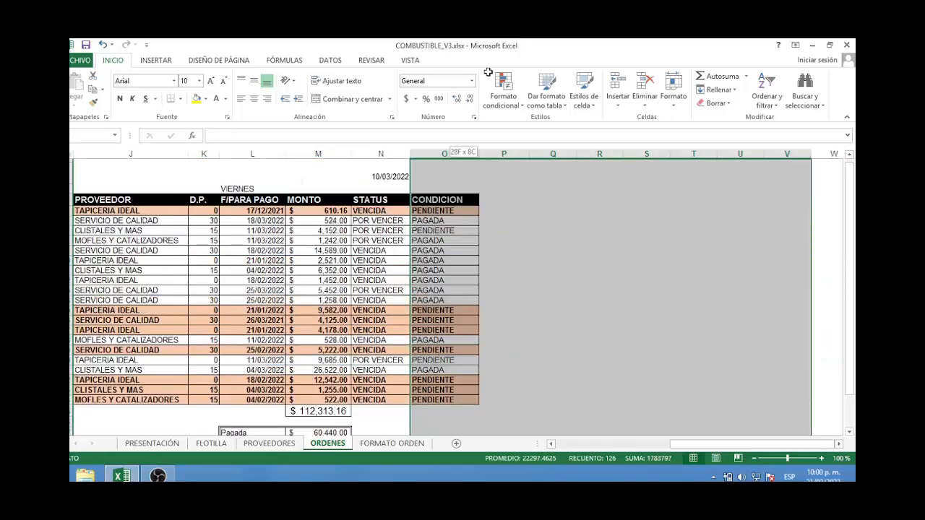
click(225, 99)
click(220, 113)
scroll(575, 281, down, 5)
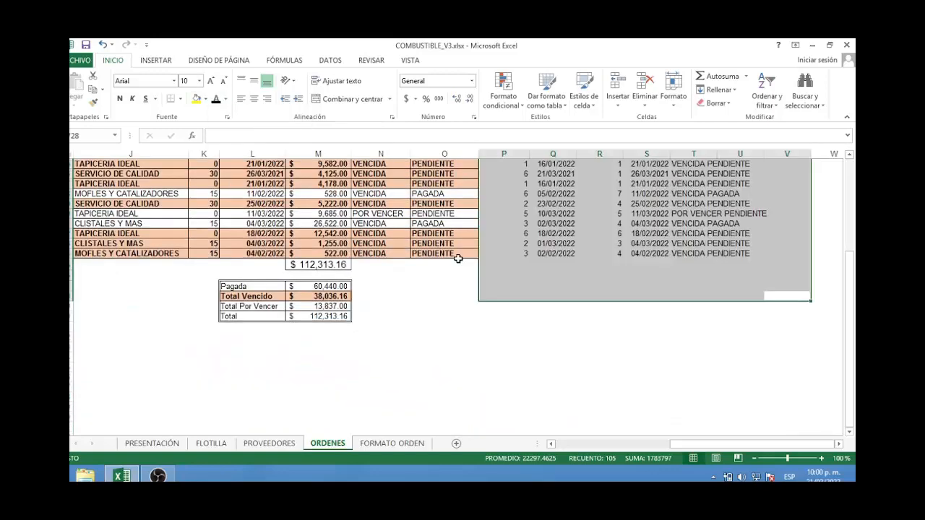
click(576, 283)
scroll(853, 299, up, 5)
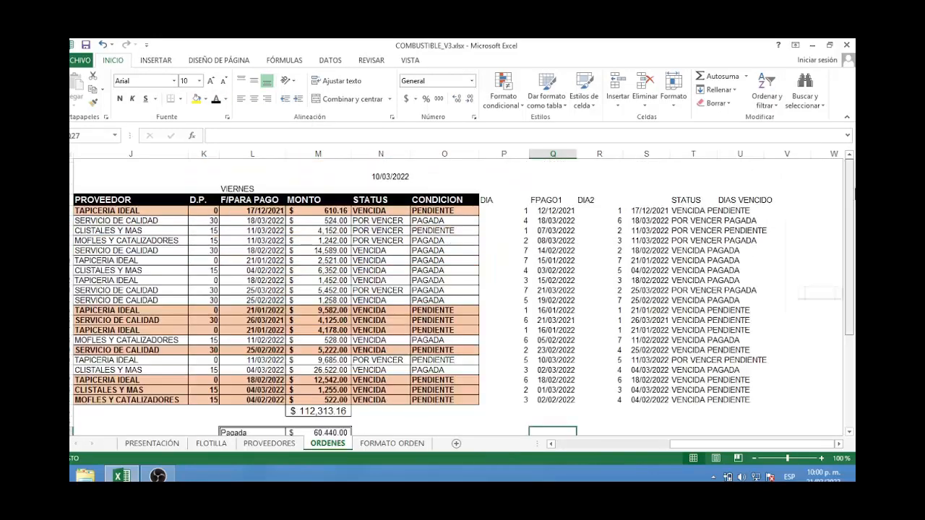
Inspect the nested SI payment-date formula in S5, the CONCATENAR formula in T5 and the DIASEM formula in R11.
click(652, 211)
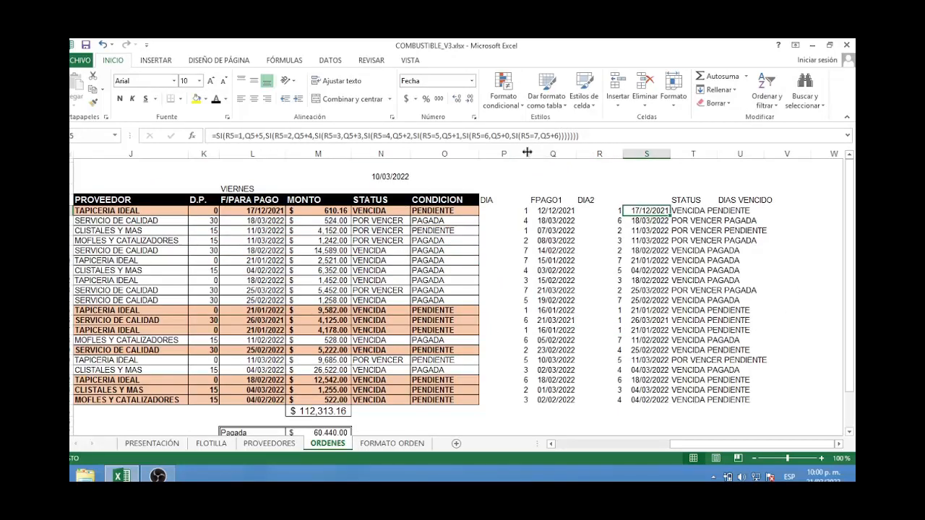
click(687, 210)
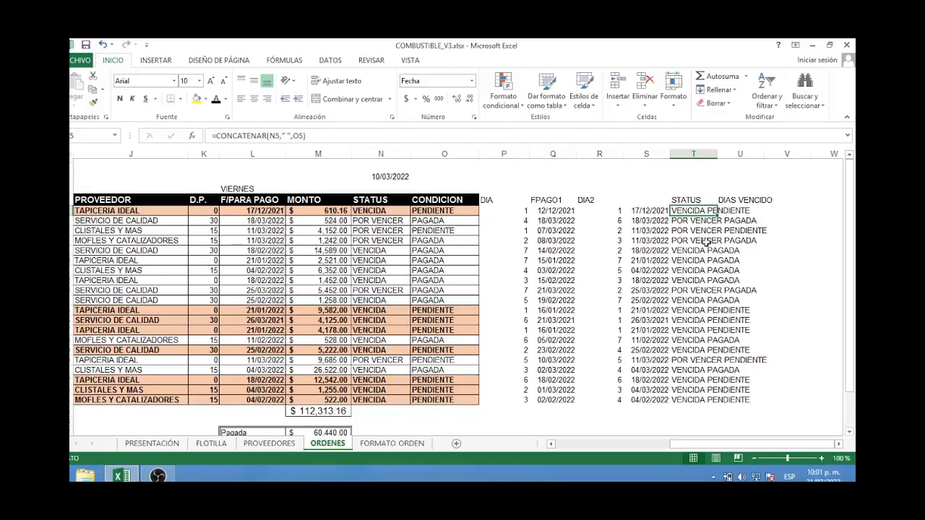
scroll(594, 248, down, 1)
click(592, 246)
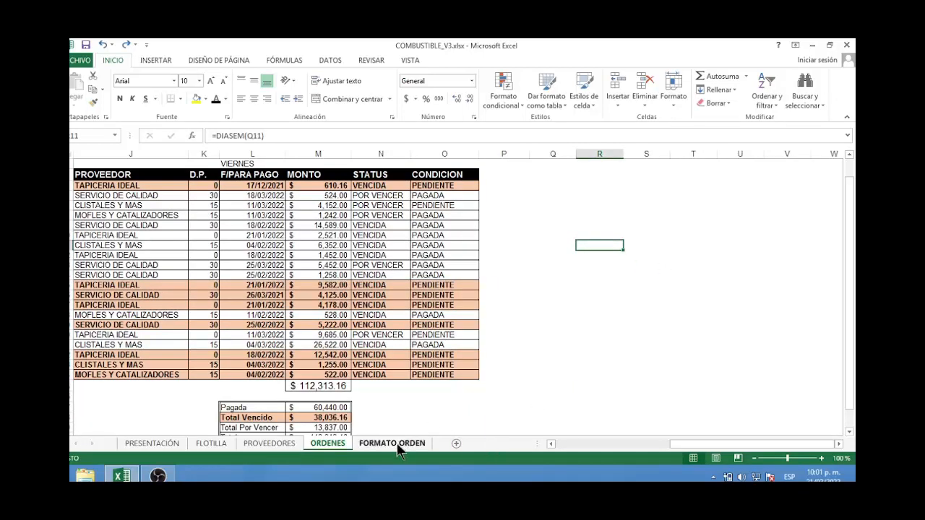
click(473, 396)
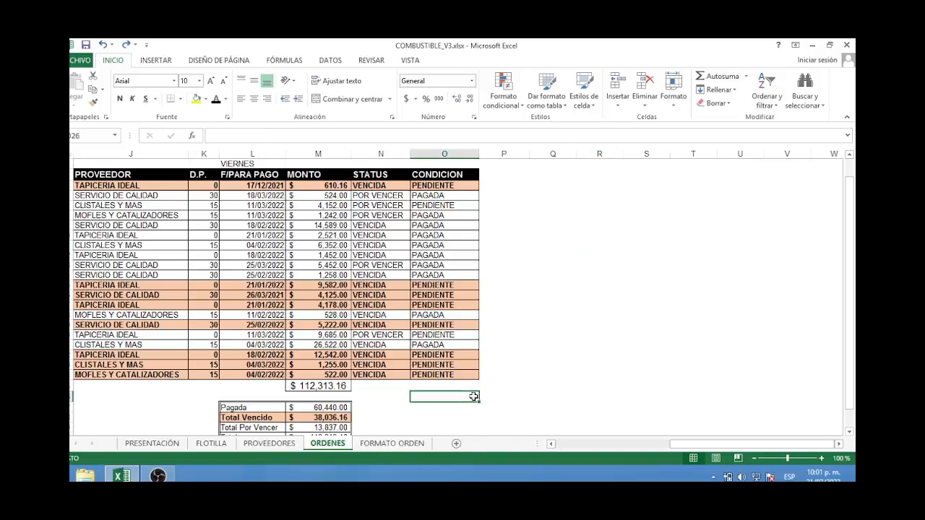